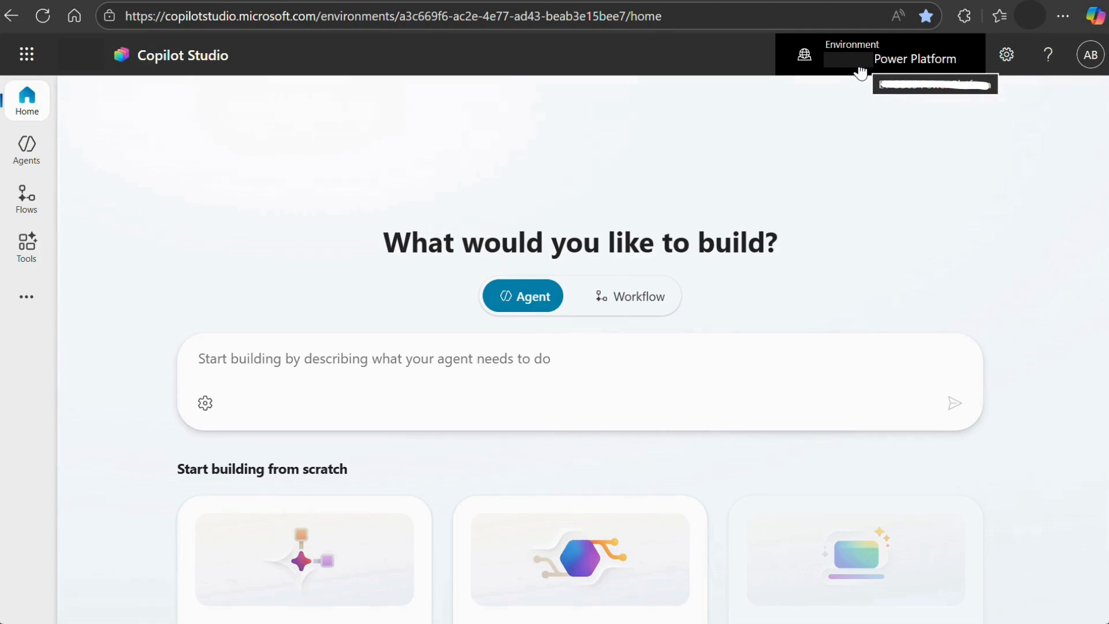
Go to the list of agents and create a blank agent
{"action": "left_click", "coordinate": [17, 162]}
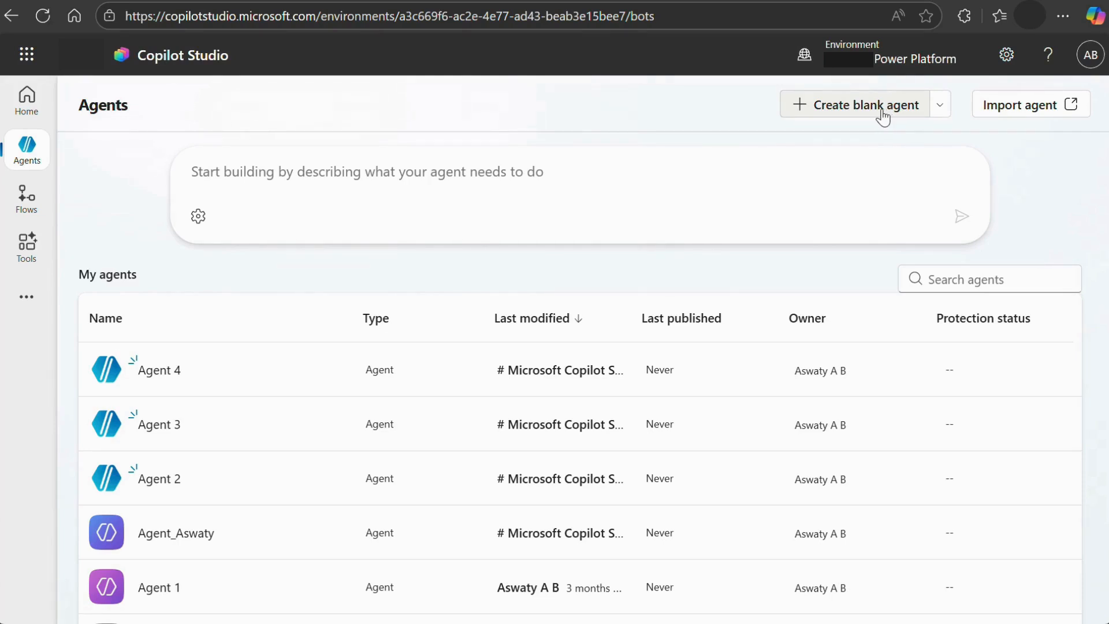
{"action": "left_click", "coordinate": [886, 116]}
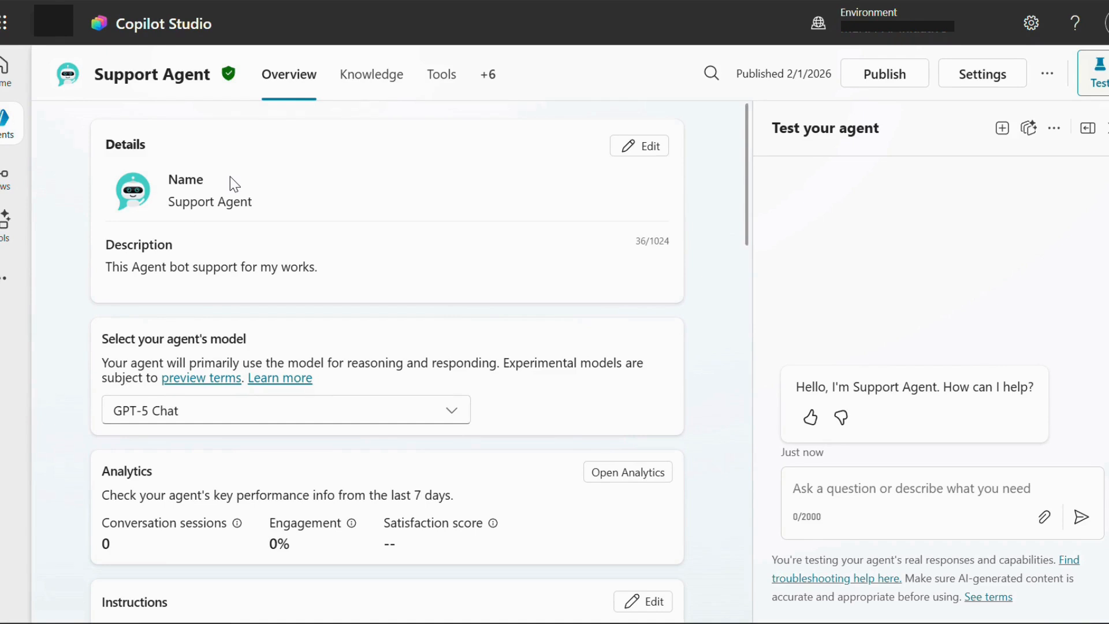
Open the Support Agent's name and description details for editing and check the options for changing its icon
{"action": "left_click", "coordinate": [636, 151]}
{"action": "left_click", "coordinate": [214, 204]}
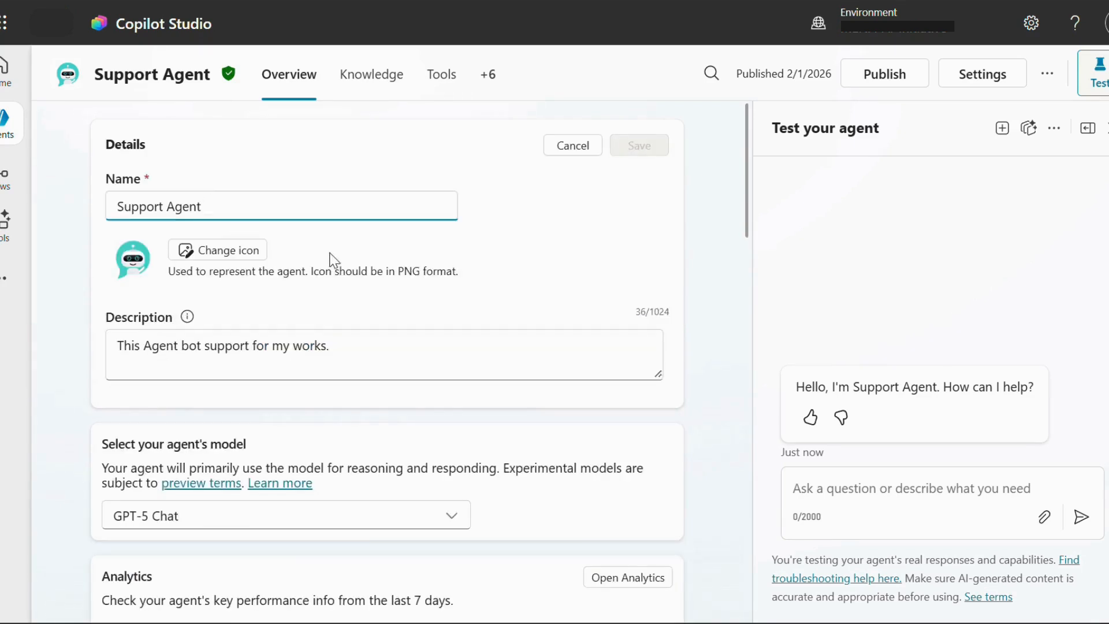
{"action": "left_click", "coordinate": [235, 251]}
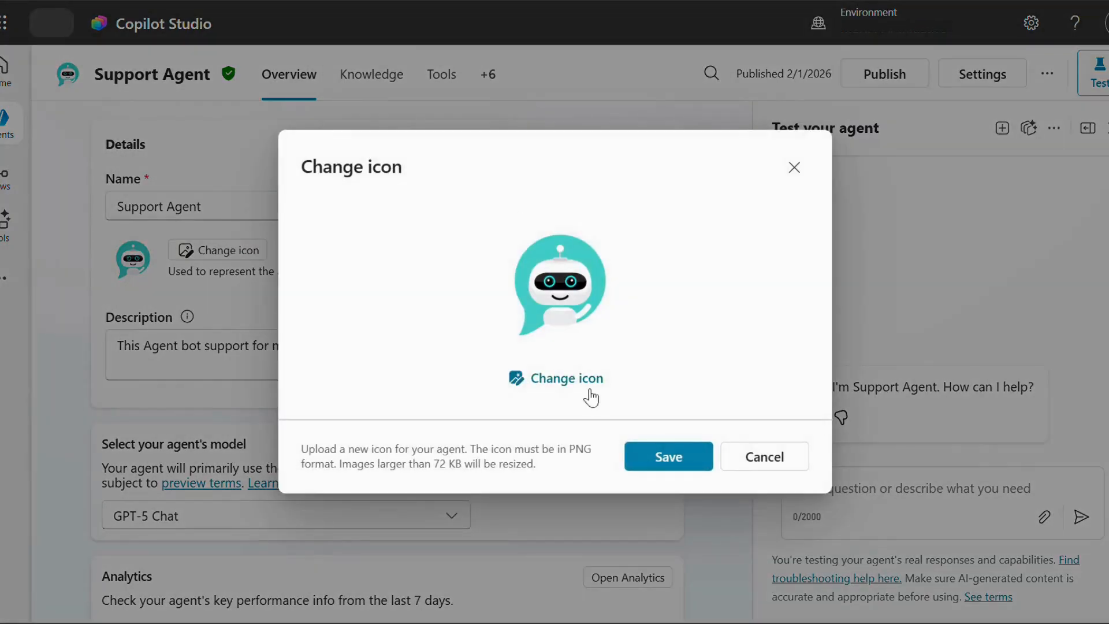
{"action": "left_click", "coordinate": [549, 383]}
{"action": "left_click", "coordinate": [753, 467]}
Review the Support Agent's description, model, analytics, instructions and knowledge sections on its overview
{"action": "scroll", "coordinate": [529, 330], "scroll_direction": "down", "scroll_amount": 3}
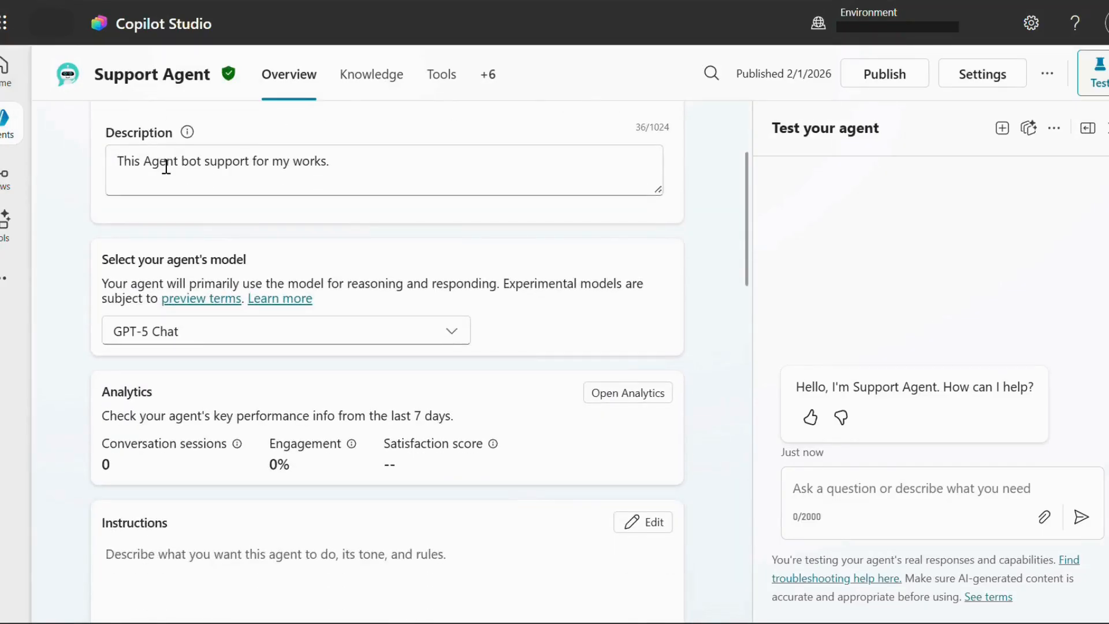
{"action": "left_click_drag", "start_coordinate": [111, 136], "coordinate": [183, 134]}
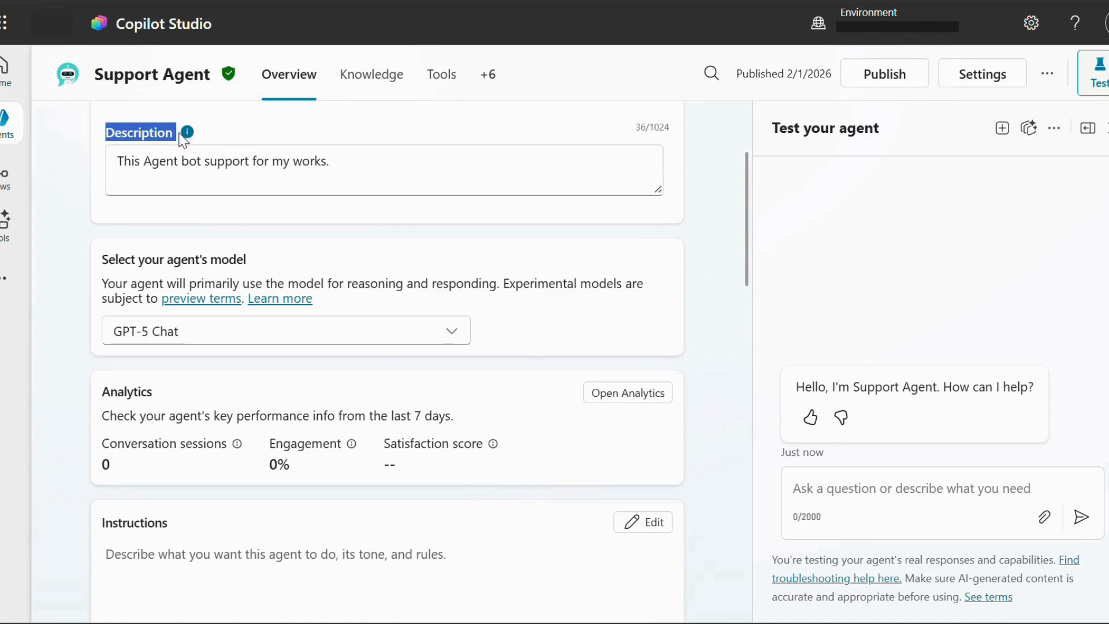
{"action": "left_click", "coordinate": [266, 222]}
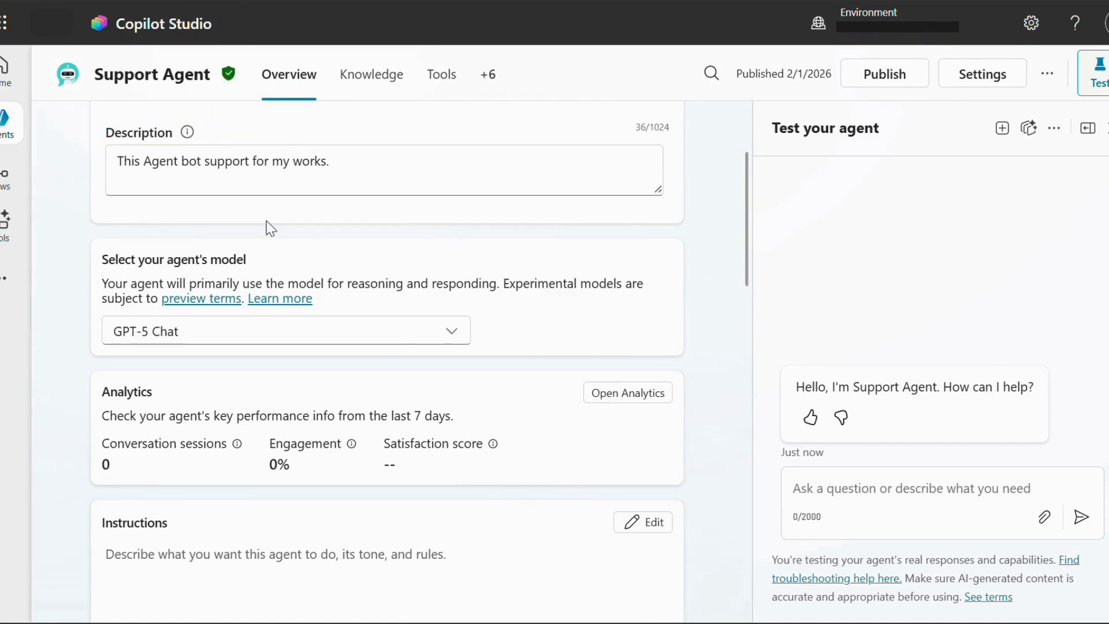
{"action": "scroll", "coordinate": [266, 221], "scroll_direction": "down", "scroll_amount": 2}
{"action": "left_click_drag", "start_coordinate": [168, 431], "coordinate": [104, 437]}
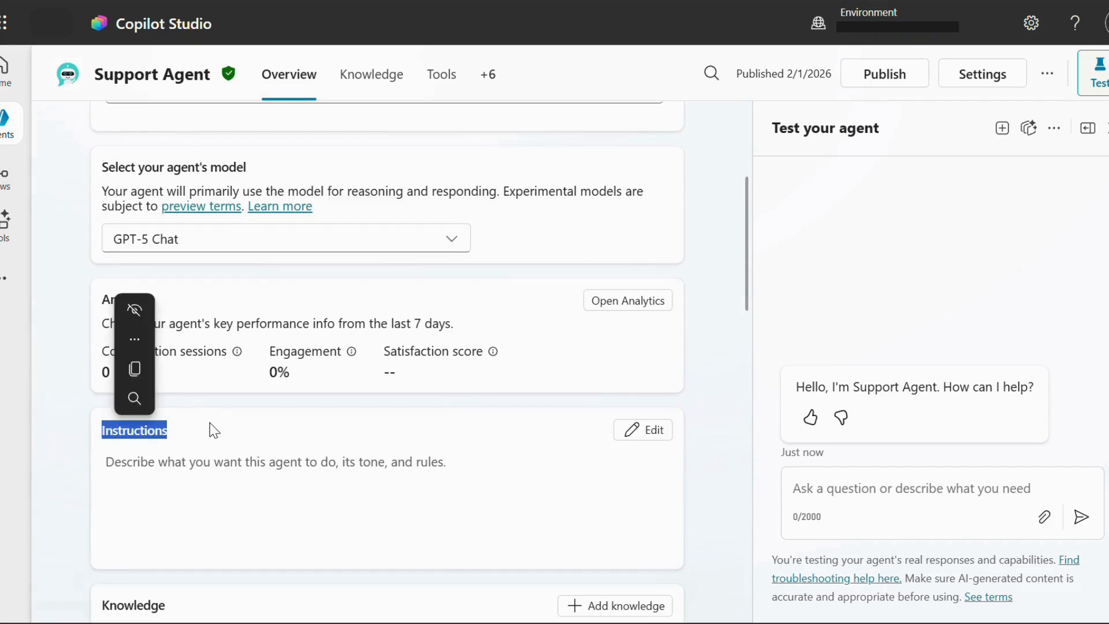
{"action": "scroll", "coordinate": [336, 417], "scroll_direction": "up", "scroll_amount": 5}
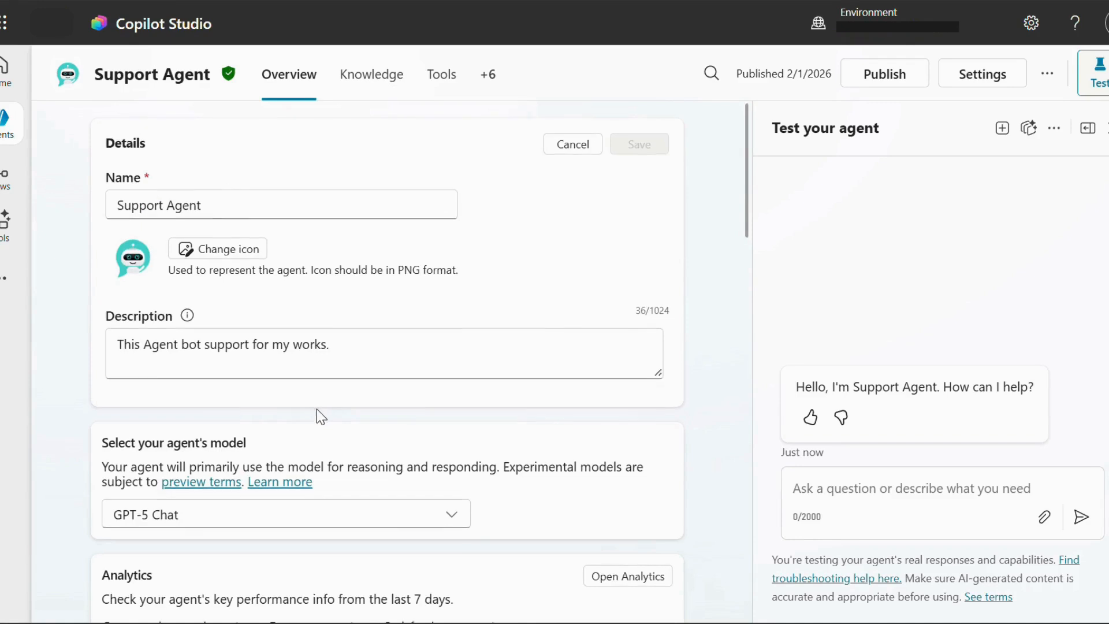
{"action": "scroll", "coordinate": [316, 409], "scroll_direction": "down", "scroll_amount": 6}
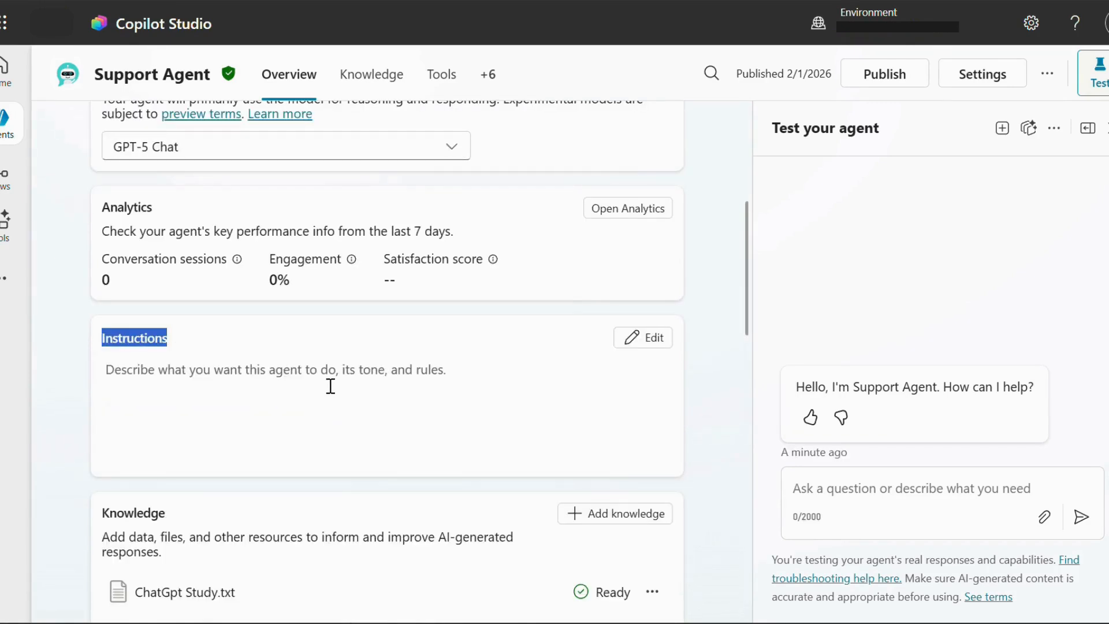
{"action": "scroll", "coordinate": [330, 387], "scroll_direction": "down", "scroll_amount": 3}
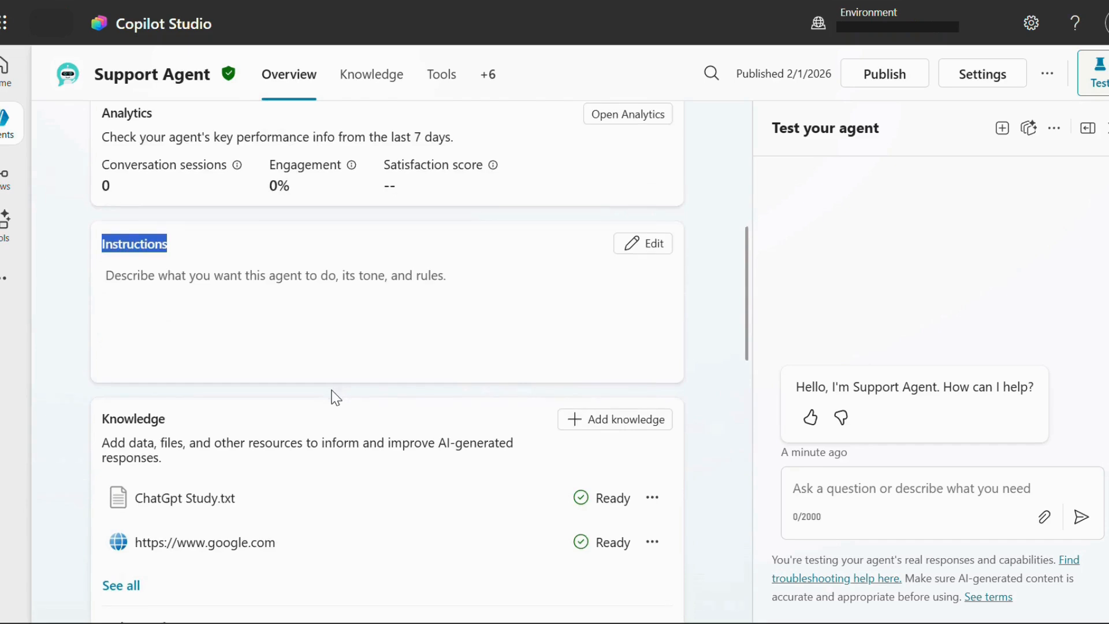
{"action": "left_click_drag", "start_coordinate": [102, 328], "coordinate": [165, 329]}
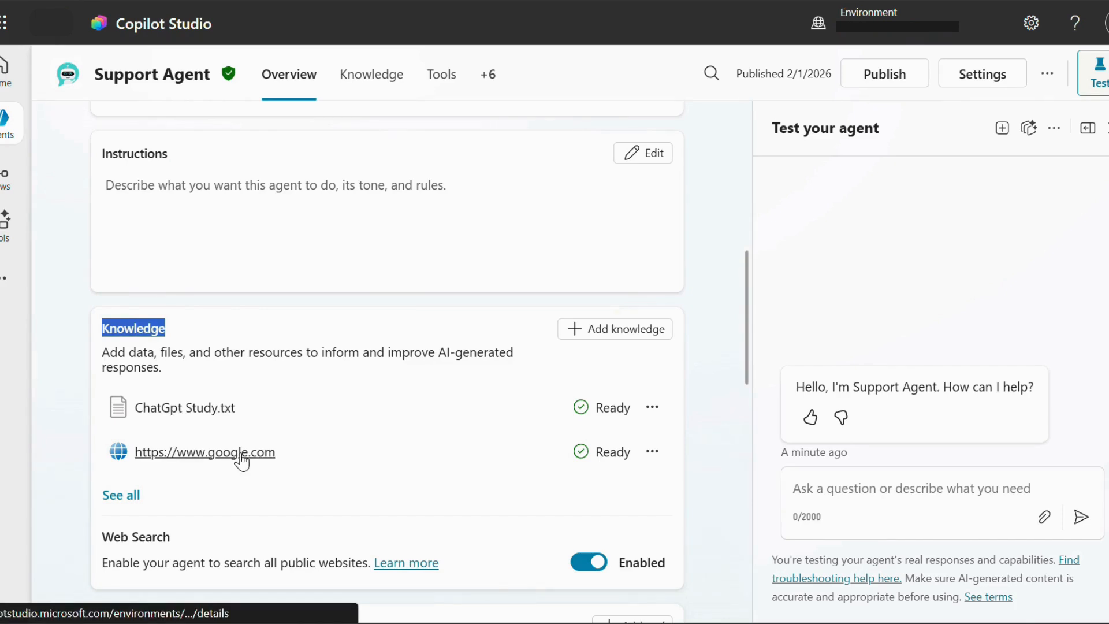
{"action": "left_click", "coordinate": [615, 345]}
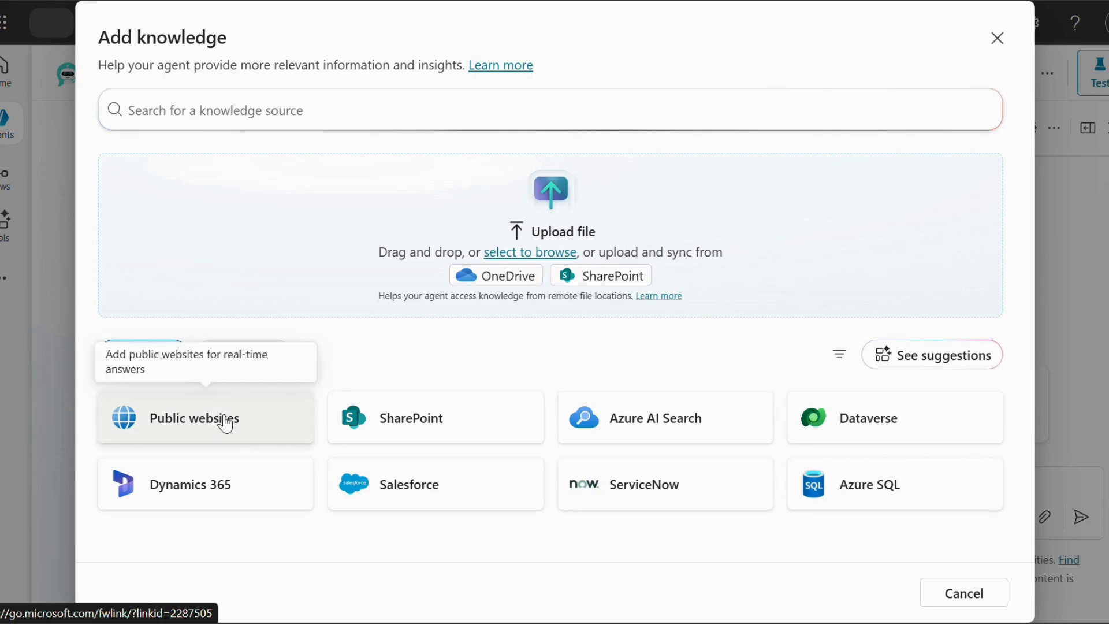
{"action": "left_click", "coordinate": [203, 418]}
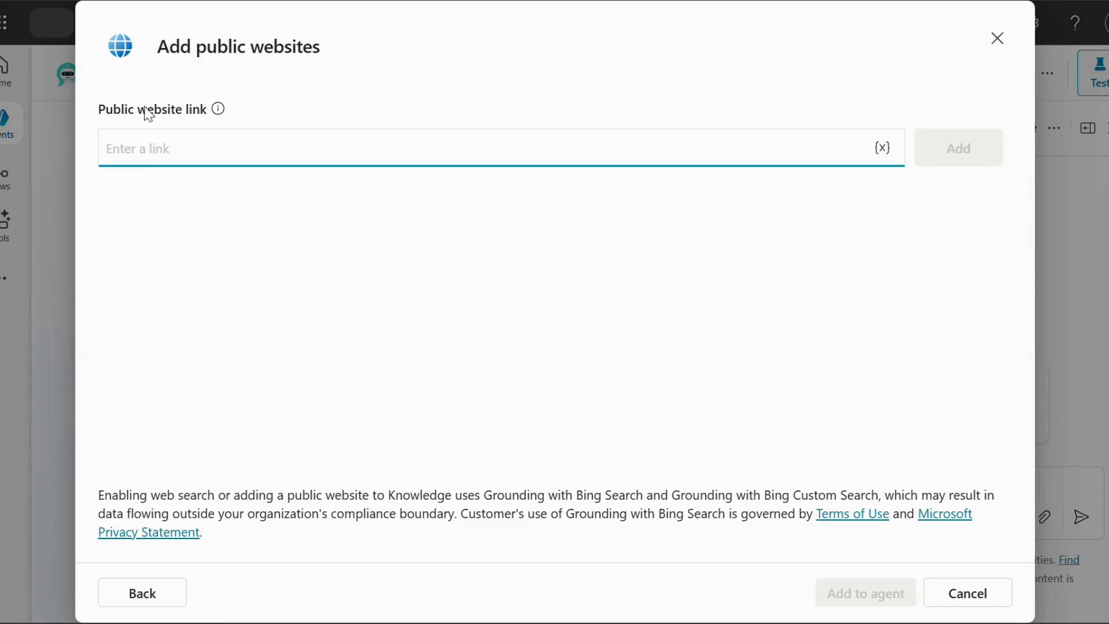
{"action": "type", "text": "w"}
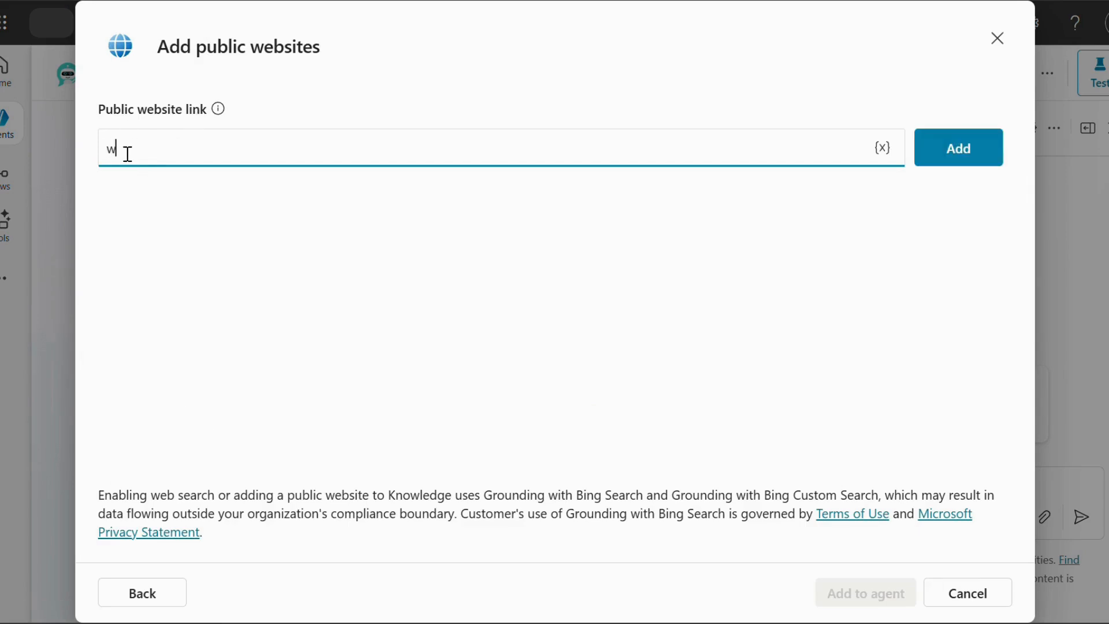
{"action": "type", "text": "ww.google.com"}
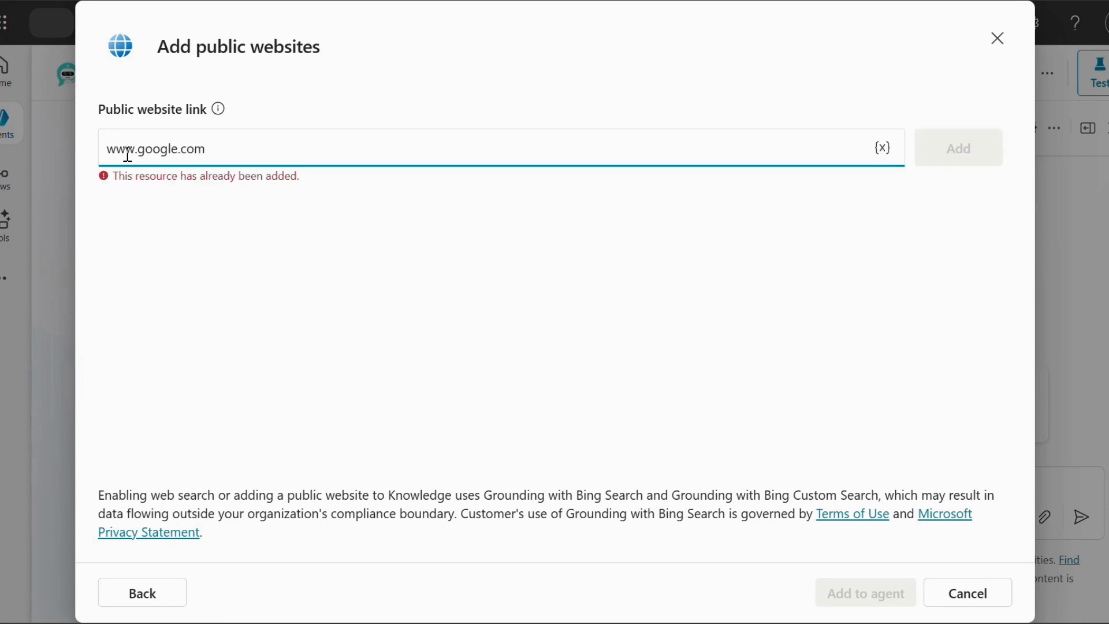
{"action": "left_click_drag", "start_coordinate": [118, 176], "coordinate": [308, 179]}
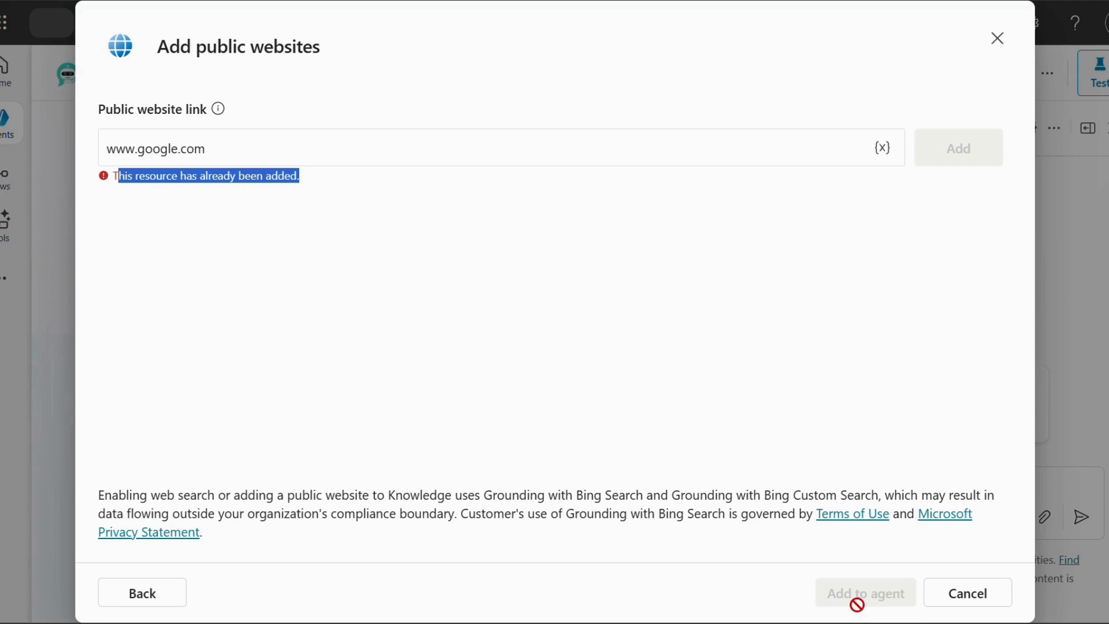
{"action": "left_click", "coordinate": [992, 598]}
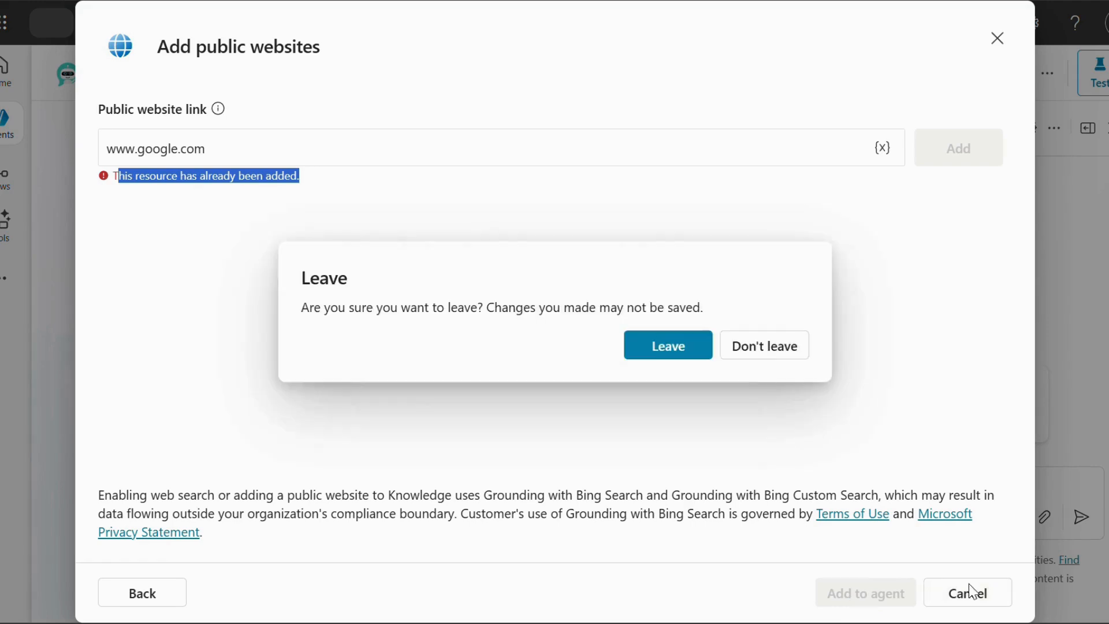
{"action": "left_click", "coordinate": [681, 342]}
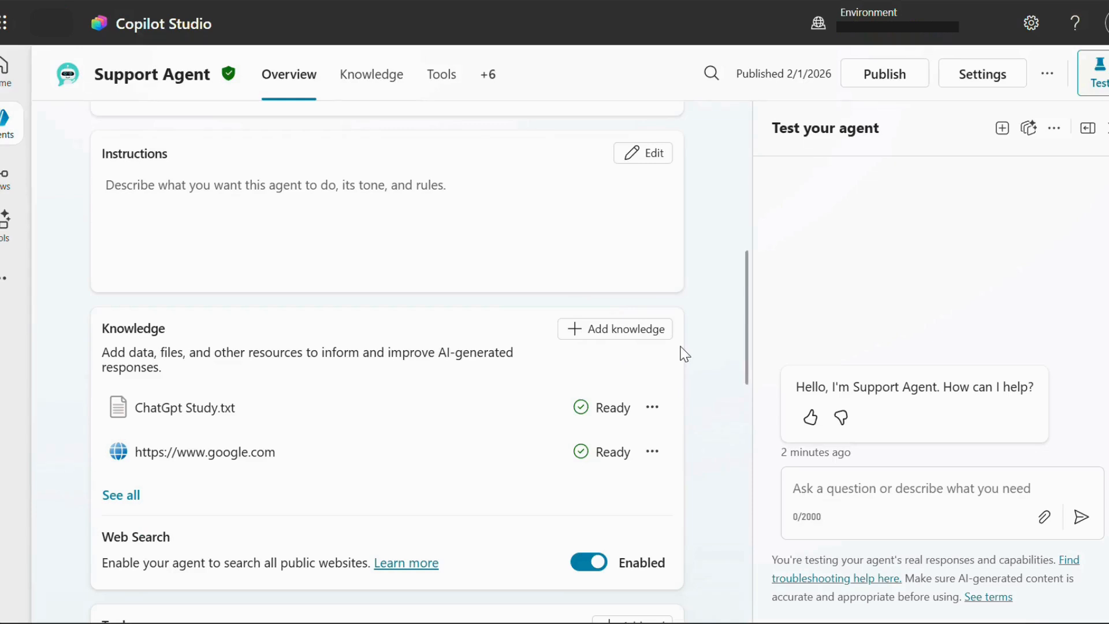
Try Azure SQL as a knowledge source for the agent and leave its setup without adding anything
{"action": "left_click", "coordinate": [617, 332]}
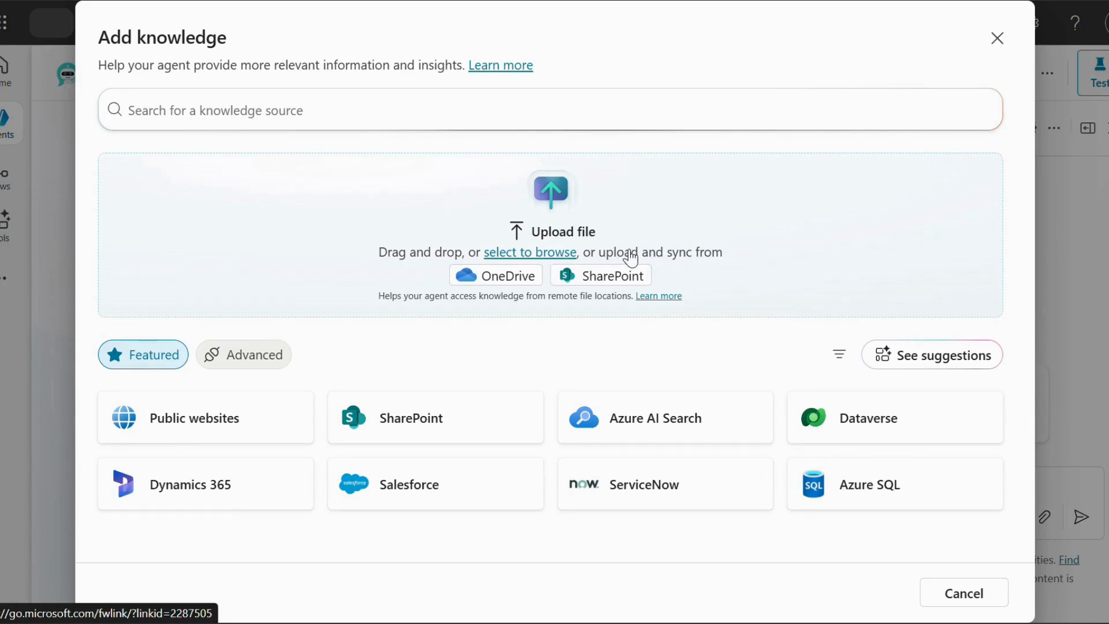
{"action": "left_click", "coordinate": [889, 507]}
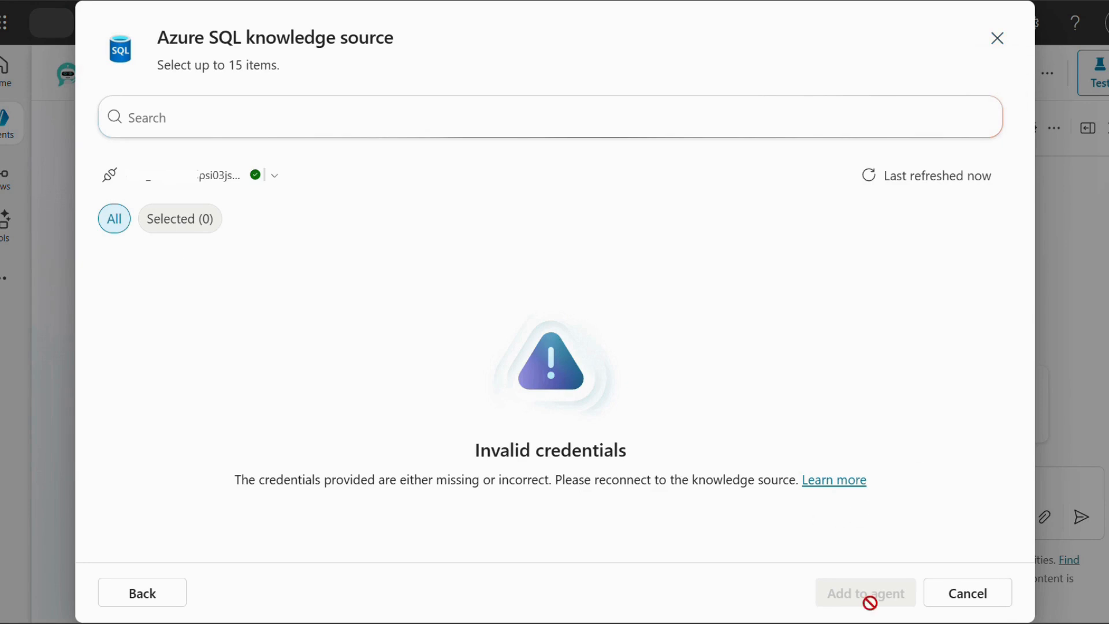
{"action": "left_click", "coordinate": [996, 39]}
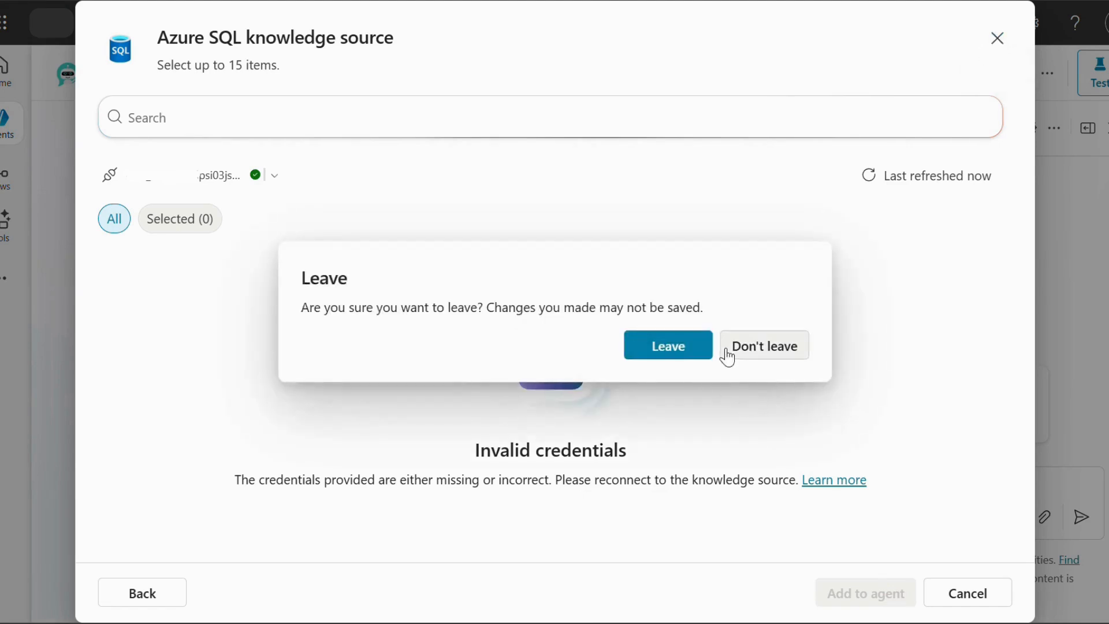
{"action": "left_click", "coordinate": [694, 355]}
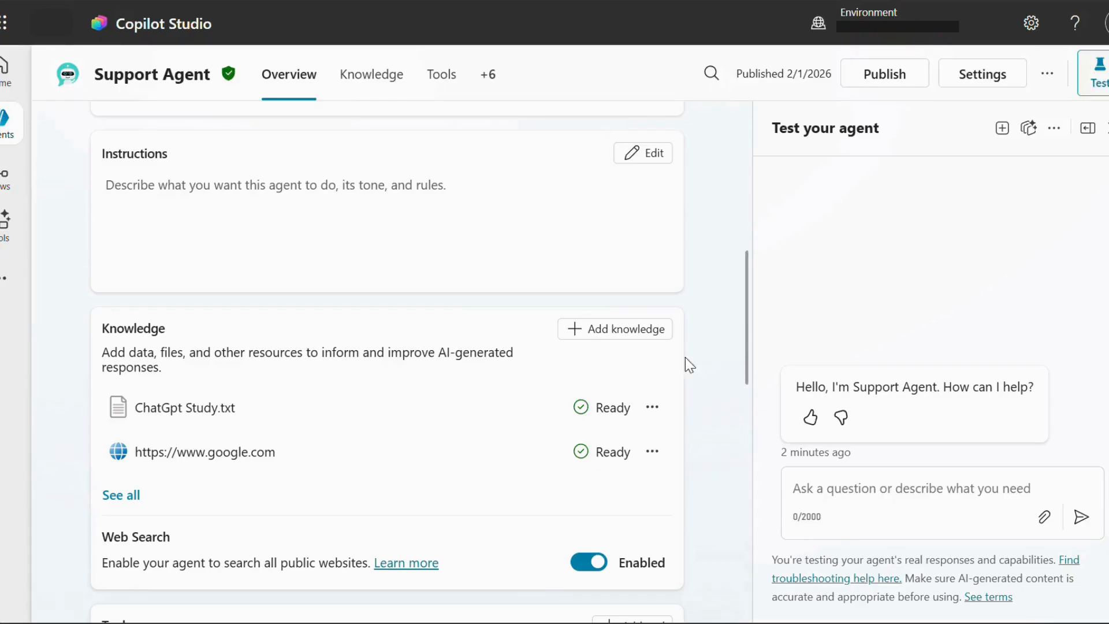
Examine the agent's web search and tools sections and browse the full list of connectors available as tools
{"action": "scroll", "coordinate": [673, 401], "scroll_direction": "down", "scroll_amount": 3}
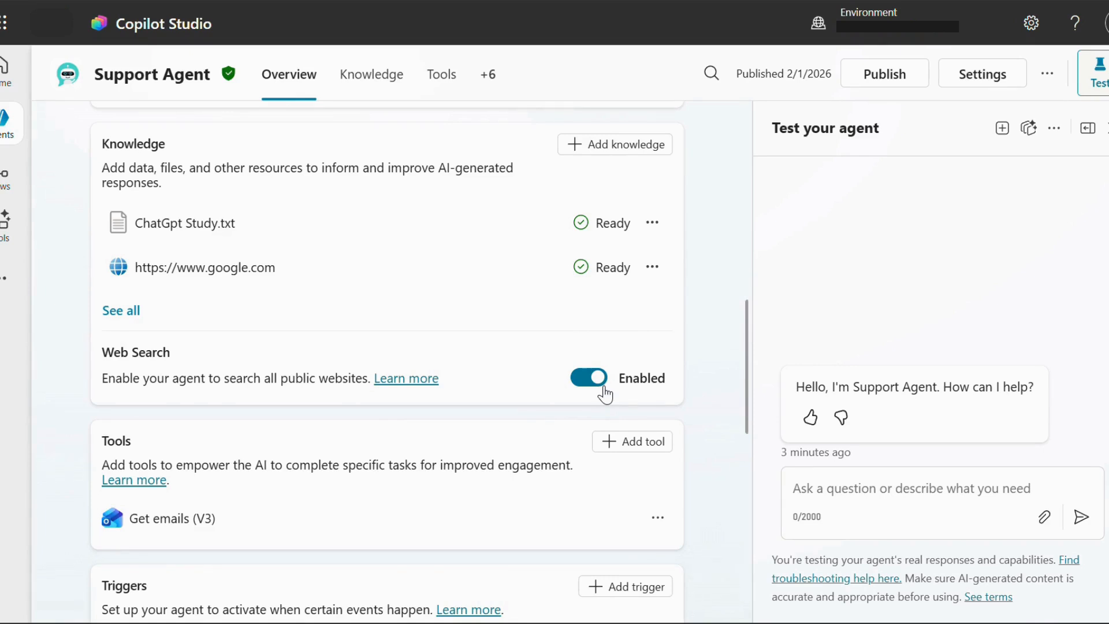
{"action": "scroll", "coordinate": [607, 393], "scroll_direction": "down", "scroll_amount": 2}
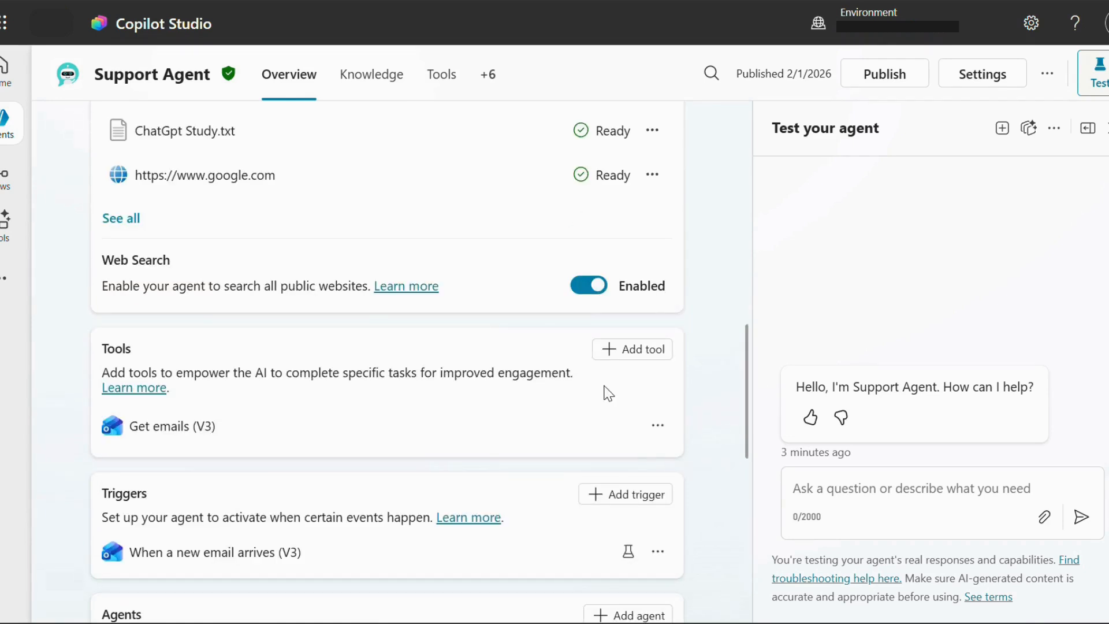
{"action": "left_click", "coordinate": [623, 349]}
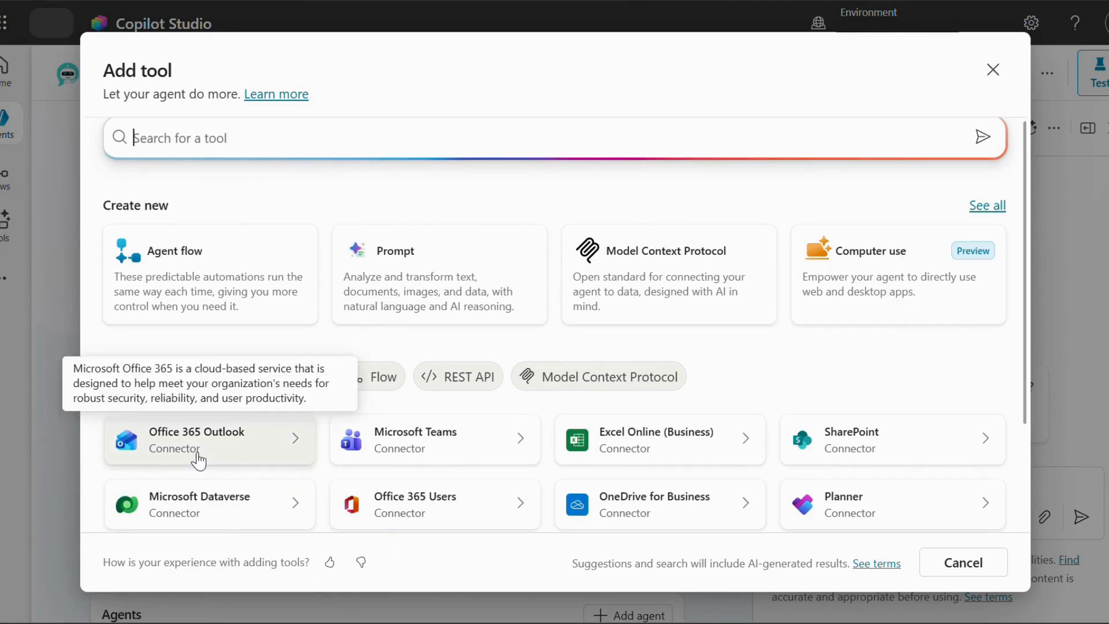
{"action": "scroll", "coordinate": [277, 532], "scroll_direction": "down", "scroll_amount": 1}
{"action": "scroll", "coordinate": [277, 531], "scroll_direction": "down", "scroll_amount": 2}
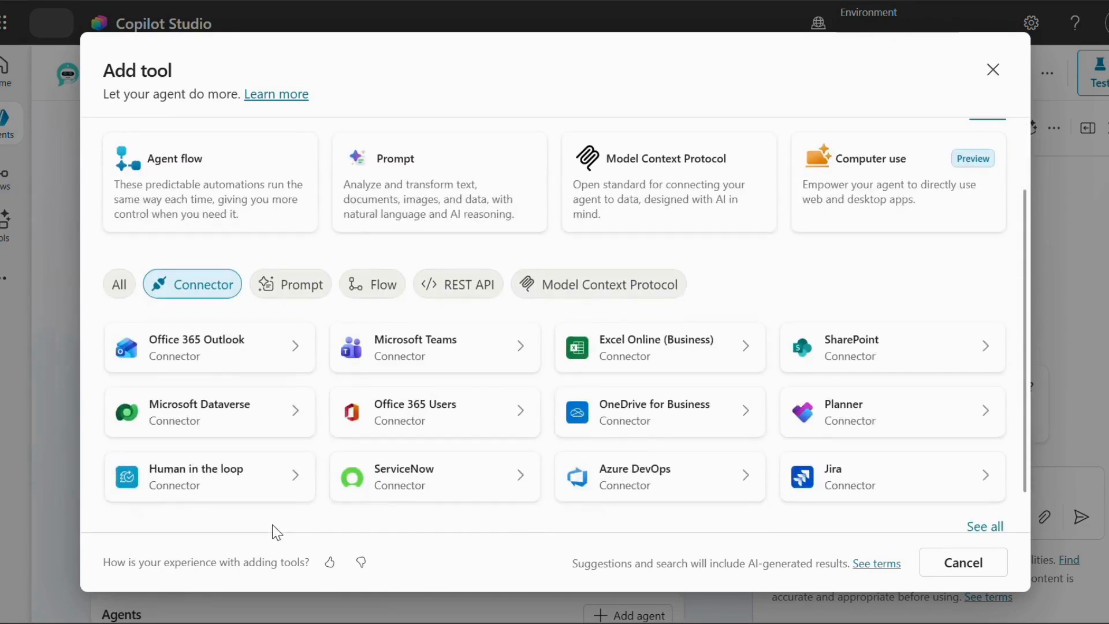
{"action": "scroll", "coordinate": [647, 488], "scroll_direction": "down", "scroll_amount": 1}
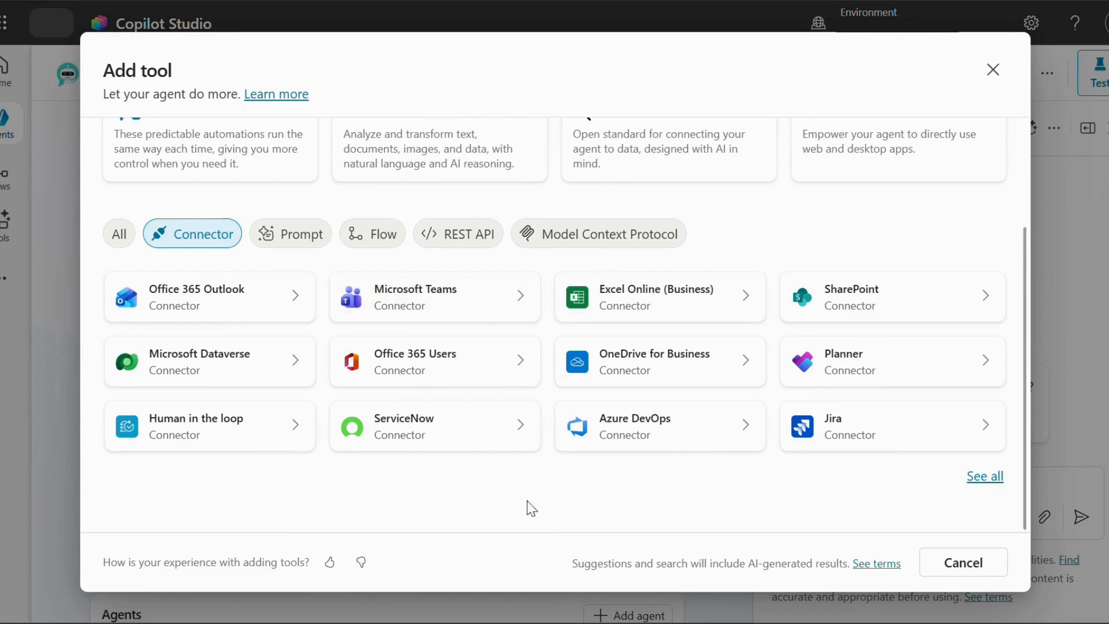
{"action": "left_click", "coordinate": [985, 476]}
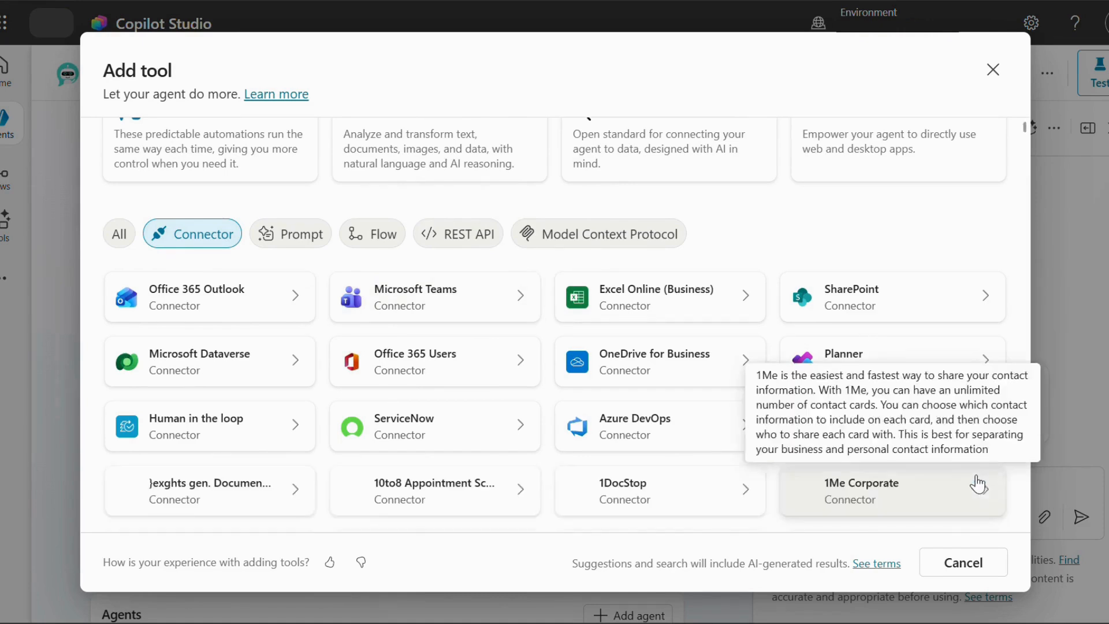
{"action": "scroll", "coordinate": [924, 427], "scroll_direction": "down", "scroll_amount": 3}
{"action": "scroll", "coordinate": [919, 412], "scroll_direction": "down", "scroll_amount": 2}
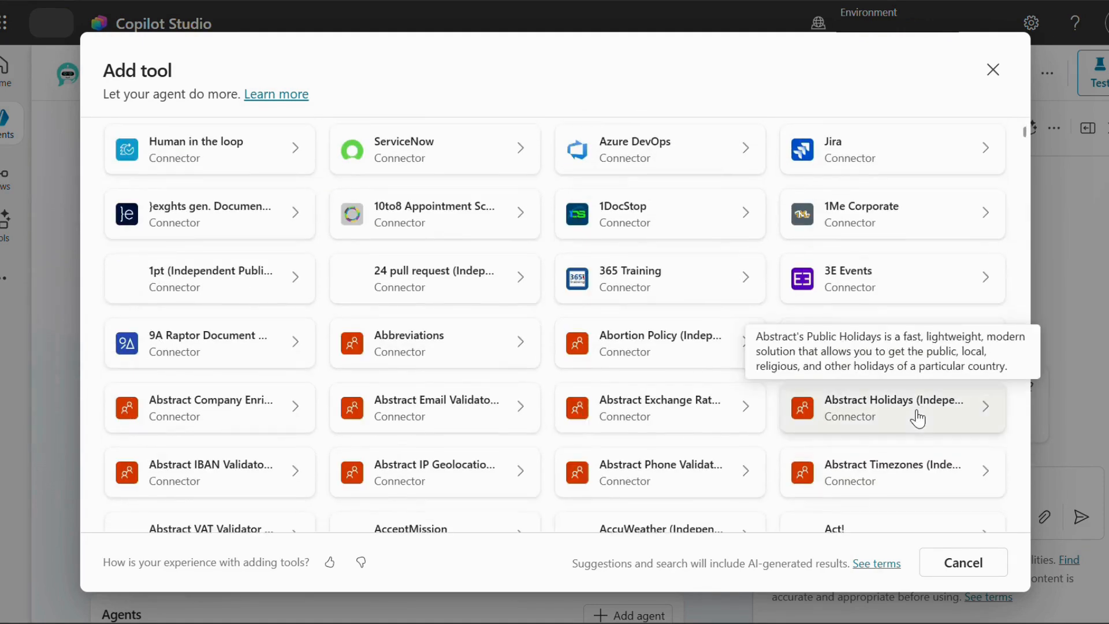
{"action": "scroll", "coordinate": [917, 418], "scroll_direction": "down", "scroll_amount": 5}
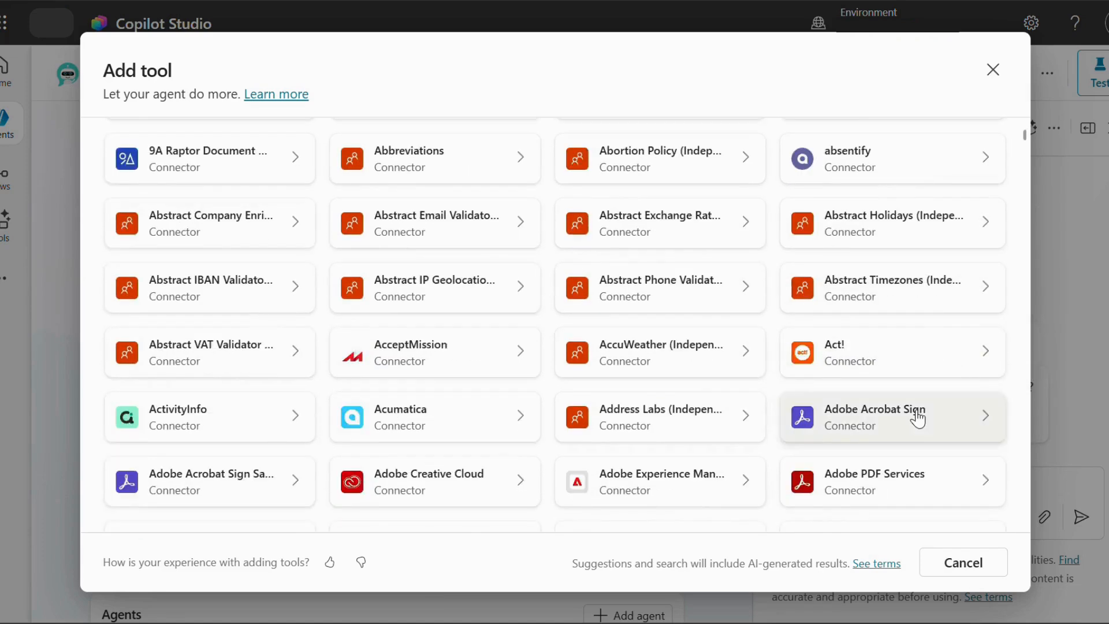
{"action": "scroll", "coordinate": [918, 418], "scroll_direction": "down", "scroll_amount": 13}
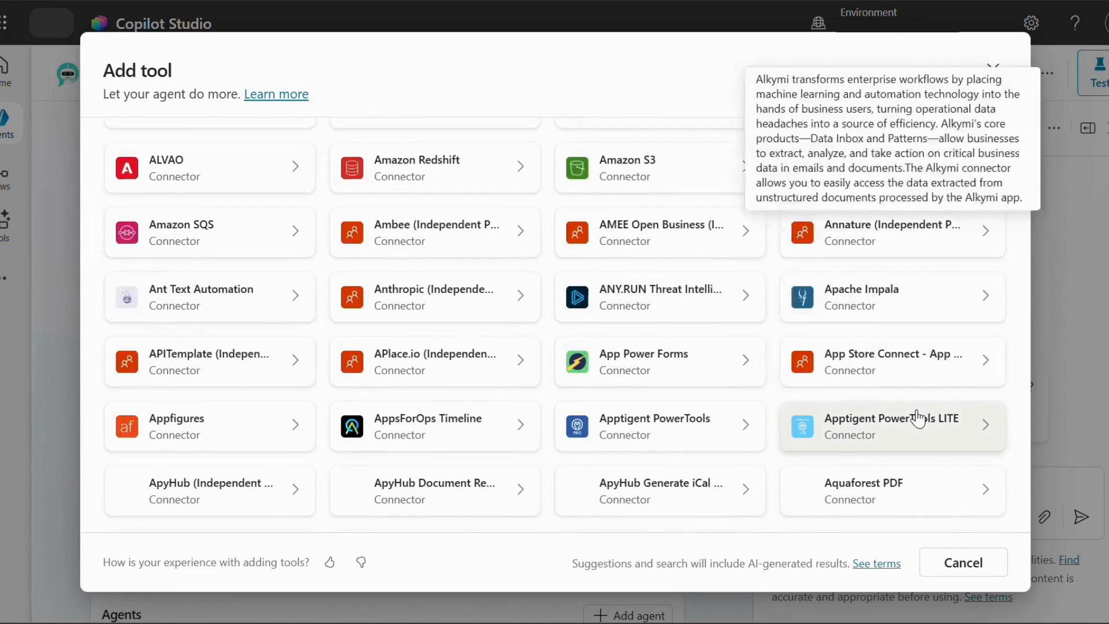
{"action": "scroll", "coordinate": [963, 415], "scroll_direction": "down", "scroll_amount": 3}
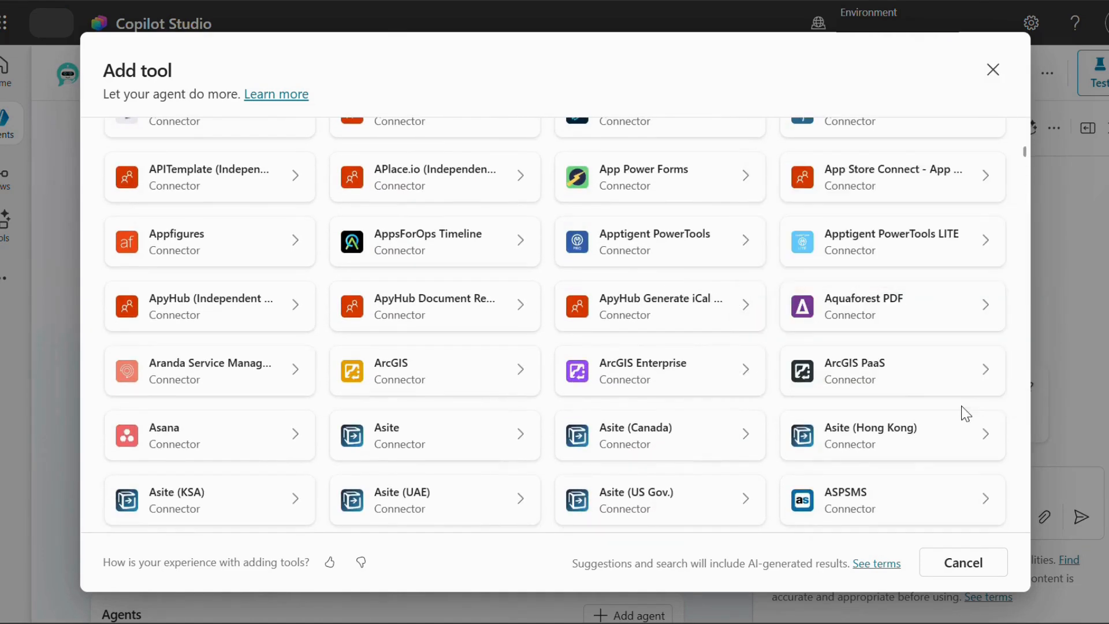
Try the Office 365 Outlook Get emails (V3) action as a tool, then leave its setup without adding it
{"action": "scroll", "coordinate": [966, 414], "scroll_direction": "up", "scroll_amount": 20}
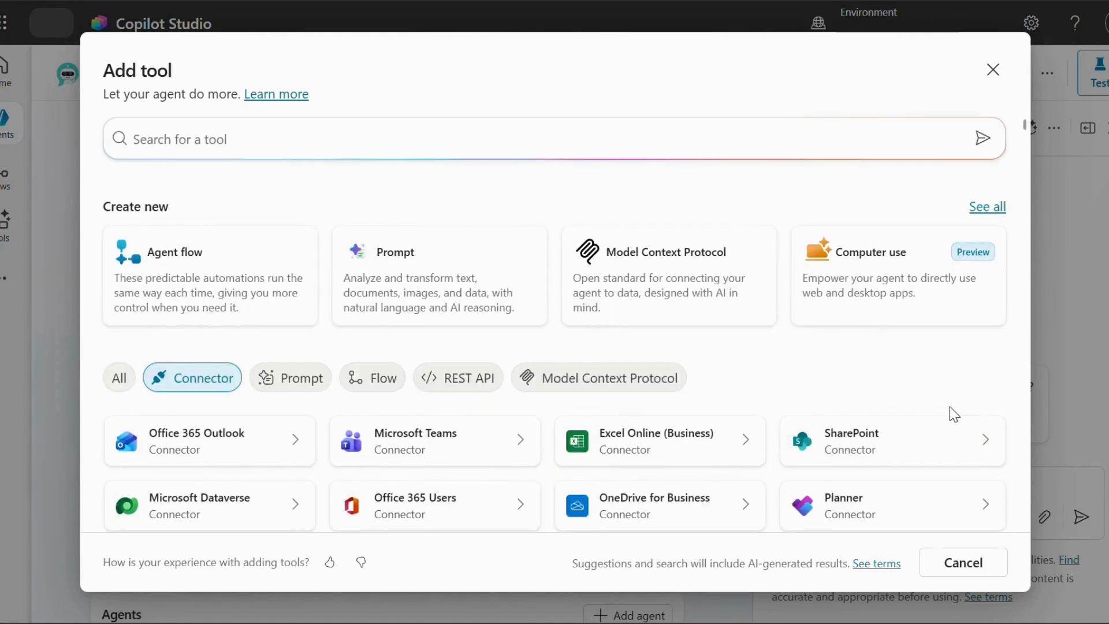
{"action": "left_click", "coordinate": [294, 448]}
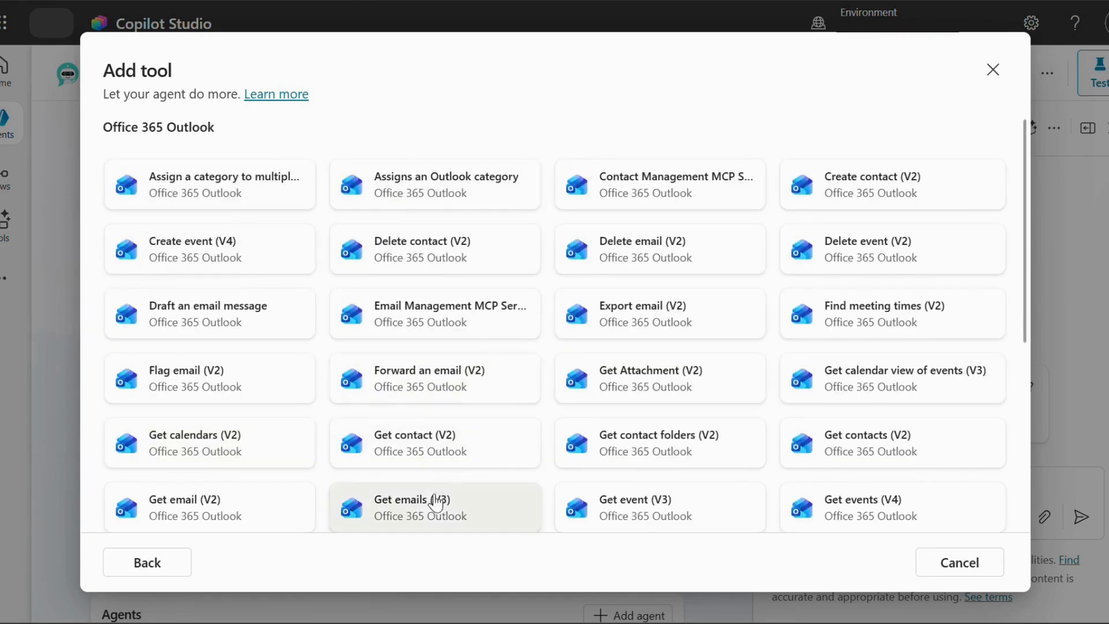
{"action": "left_click", "coordinate": [438, 511]}
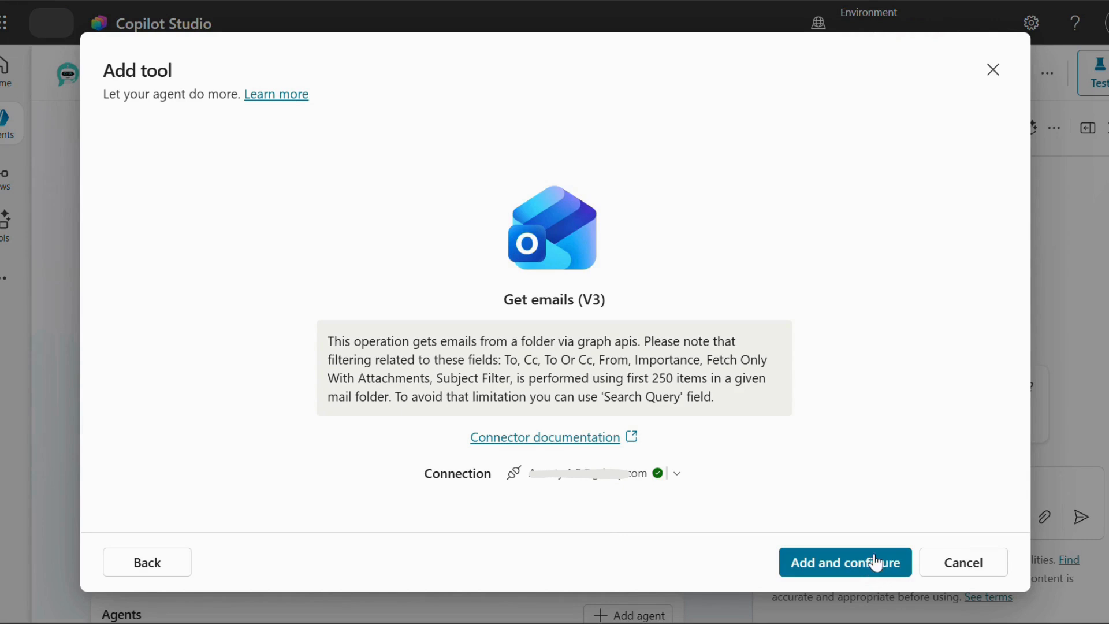
{"action": "left_click", "coordinate": [994, 72]}
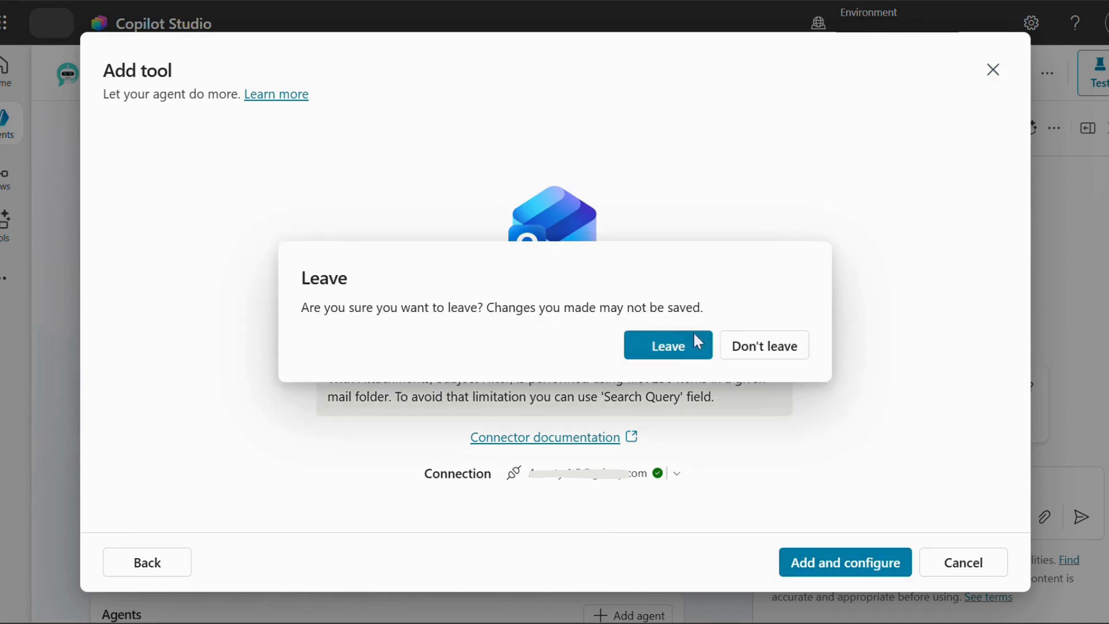
{"action": "left_click", "coordinate": [667, 345]}
Start adding the Office 365 Outlook trigger "When a new email arrives (V3)", keeping its default name and connections
{"action": "scroll", "coordinate": [574, 361], "scroll_direction": "down", "scroll_amount": 10}
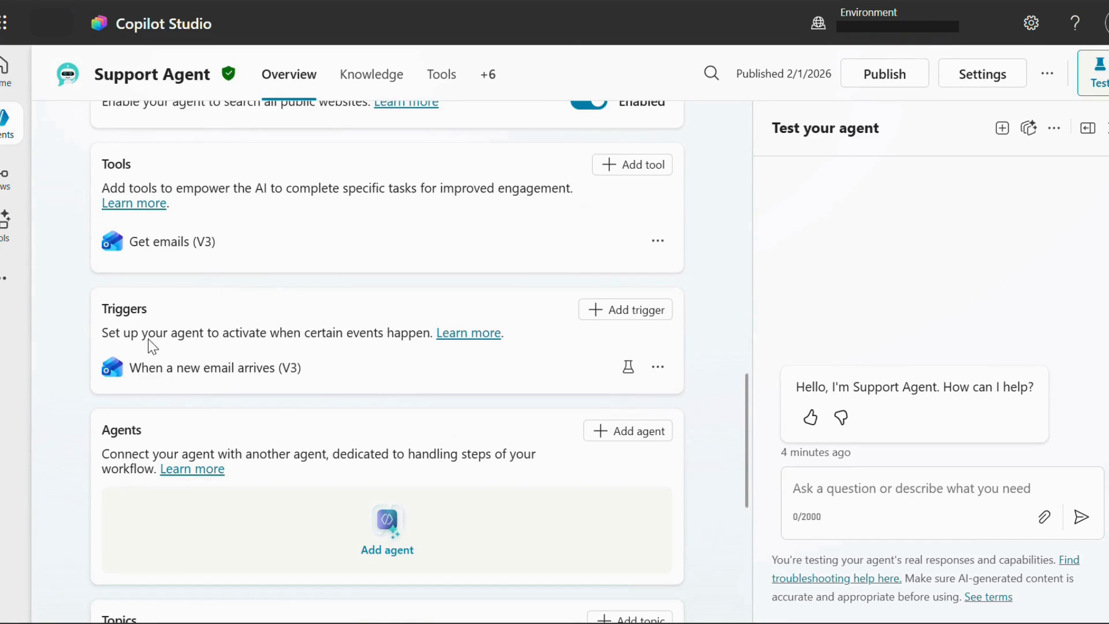
{"action": "left_click", "coordinate": [616, 312]}
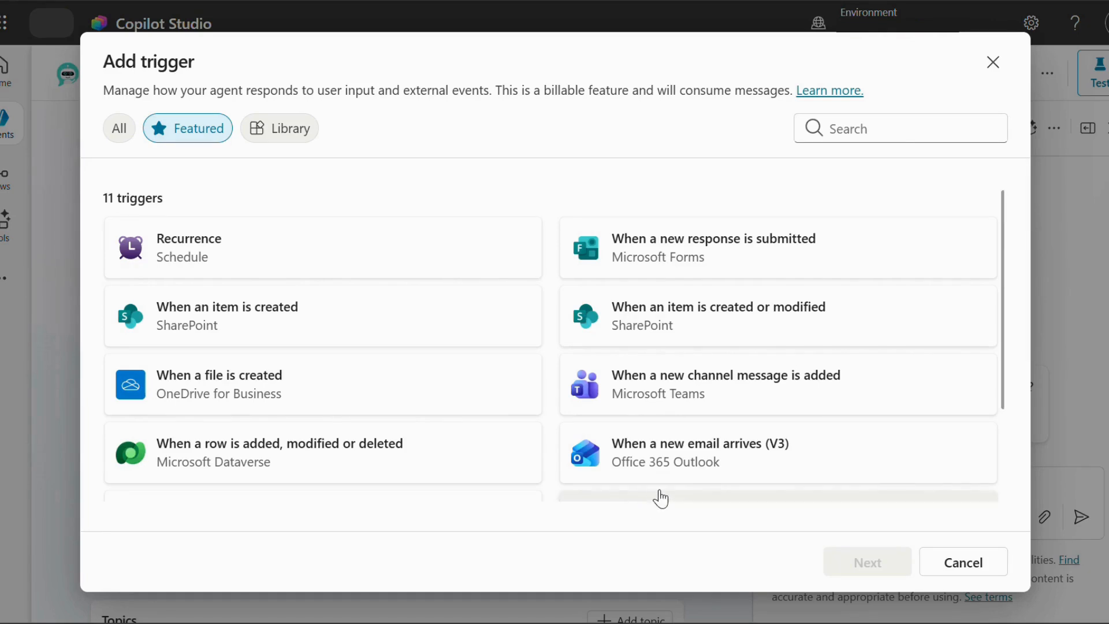
{"action": "left_click", "coordinate": [711, 460]}
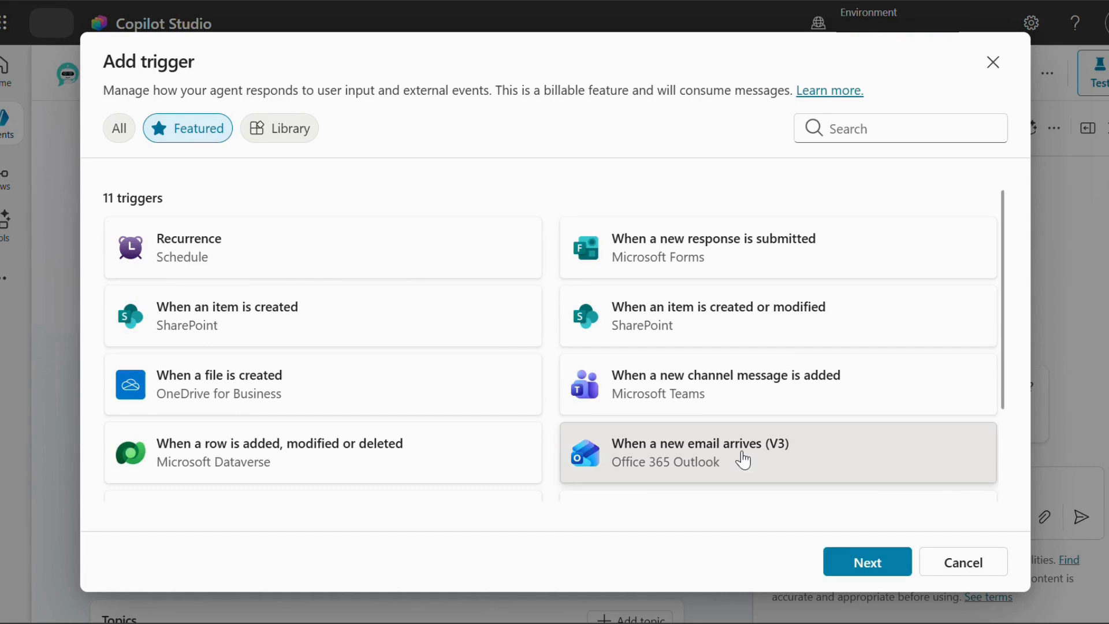
{"action": "left_click", "coordinate": [894, 564]}
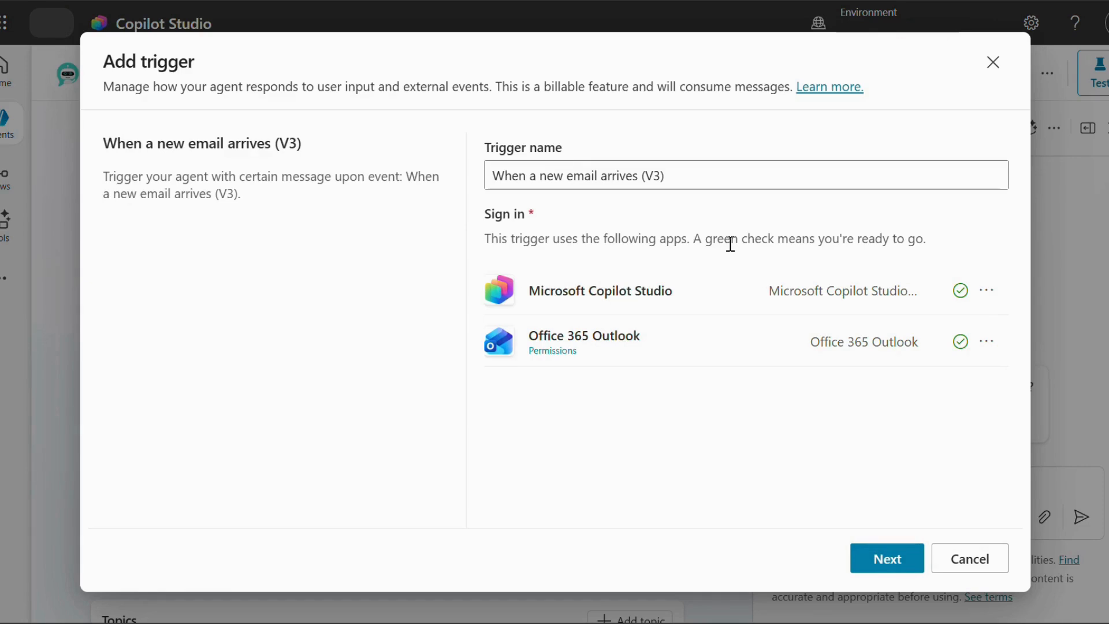
{"action": "left_click", "coordinate": [892, 573]}
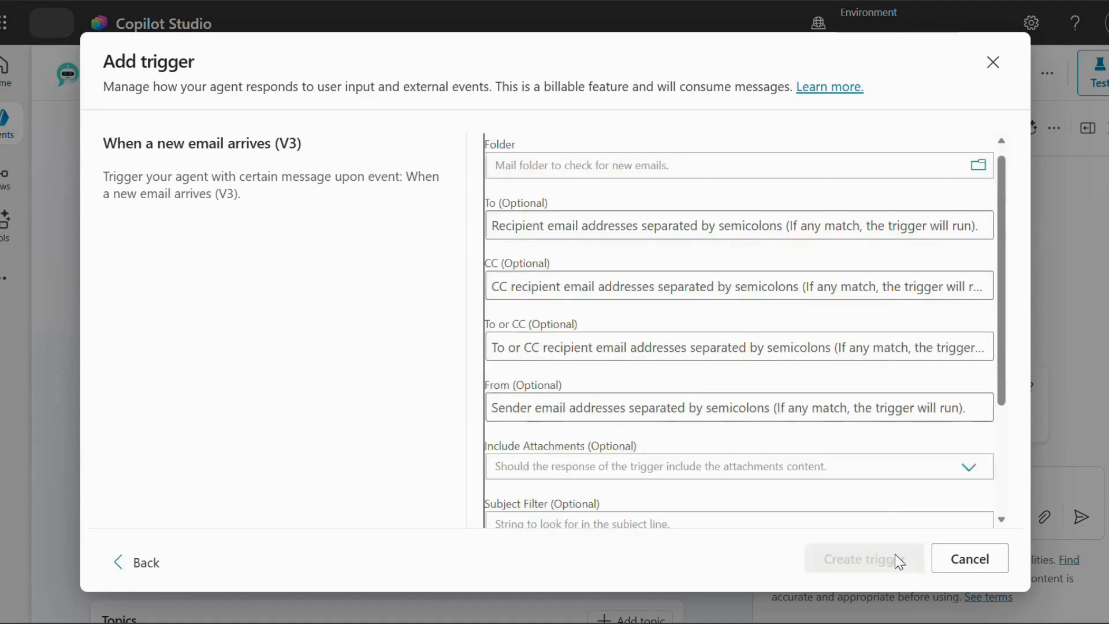
Examine the email trigger's folder, recipient, sender, attachment, subject filter and additional instruction settings, then leave without creating the trigger
{"action": "scroll", "coordinate": [794, 289], "scroll_direction": "down", "scroll_amount": 3}
{"action": "scroll", "coordinate": [603, 464], "scroll_direction": "up", "scroll_amount": 1}
{"action": "scroll", "coordinate": [603, 465], "scroll_direction": "up", "scroll_amount": 2}
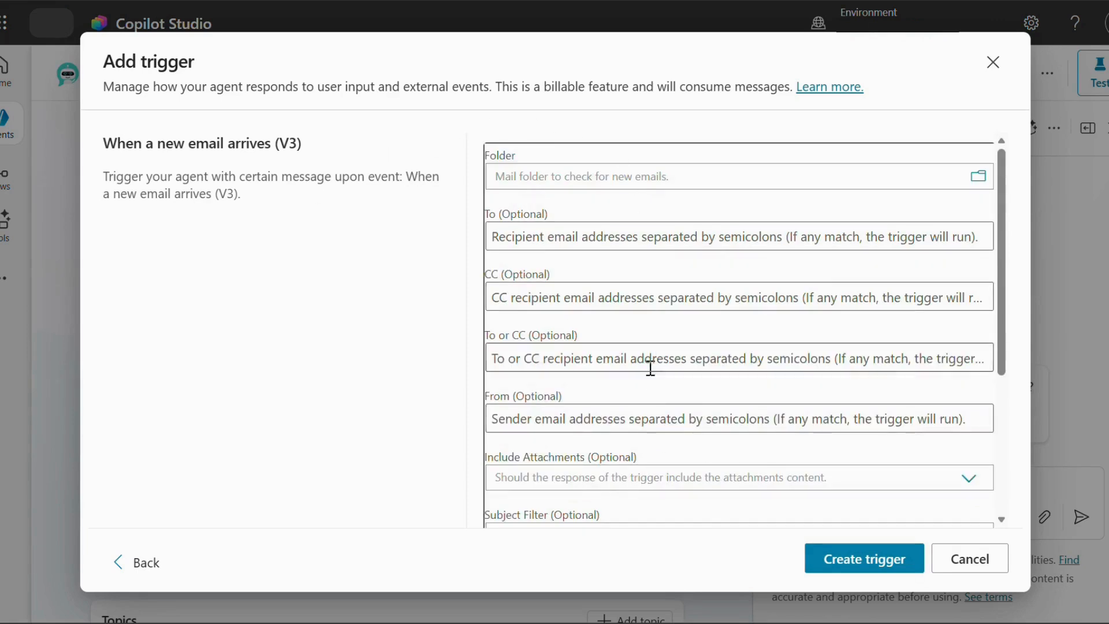
{"action": "scroll", "coordinate": [648, 391], "scroll_direction": "down", "scroll_amount": 2}
{"action": "left_click", "coordinate": [508, 334]}
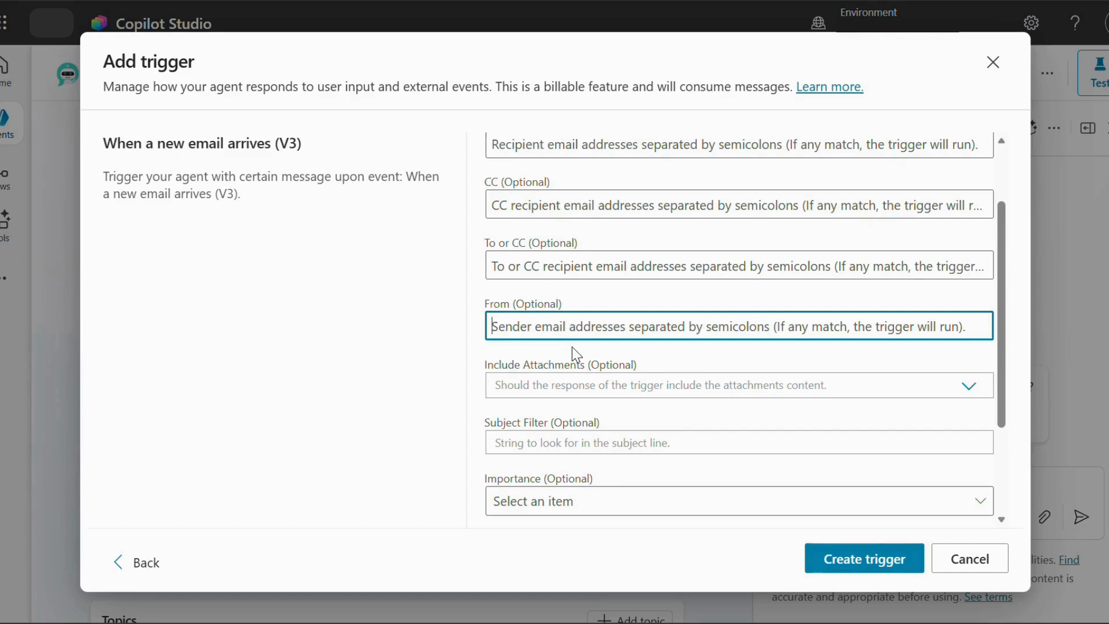
{"action": "scroll", "coordinate": [729, 370], "scroll_direction": "down", "scroll_amount": 1}
{"action": "scroll", "coordinate": [729, 370], "scroll_direction": "down", "scroll_amount": 3}
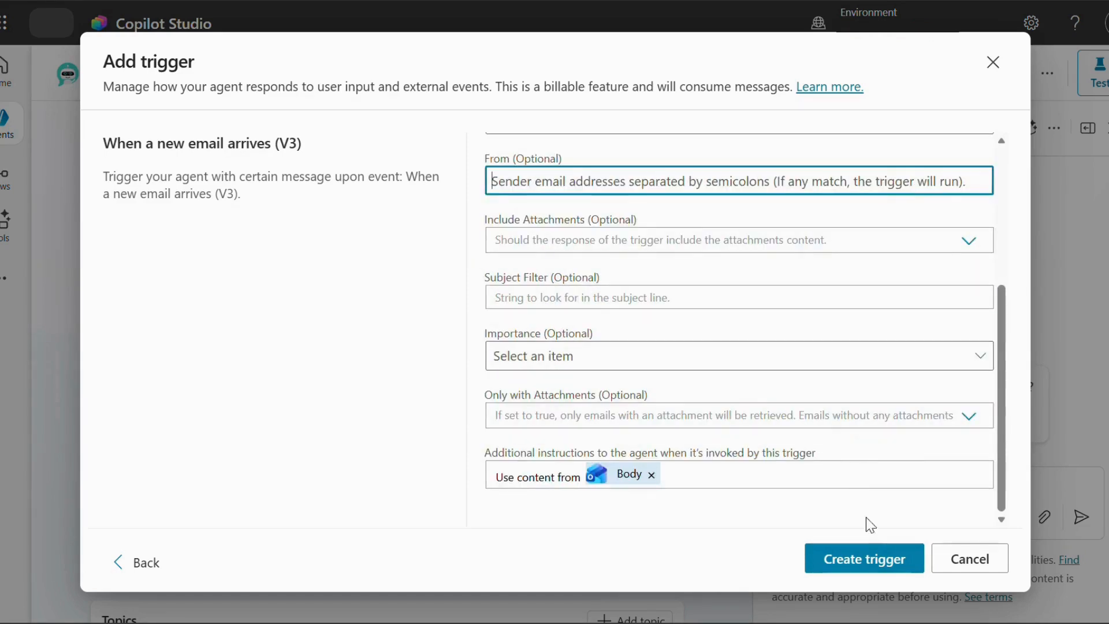
{"action": "left_click", "coordinate": [516, 296]}
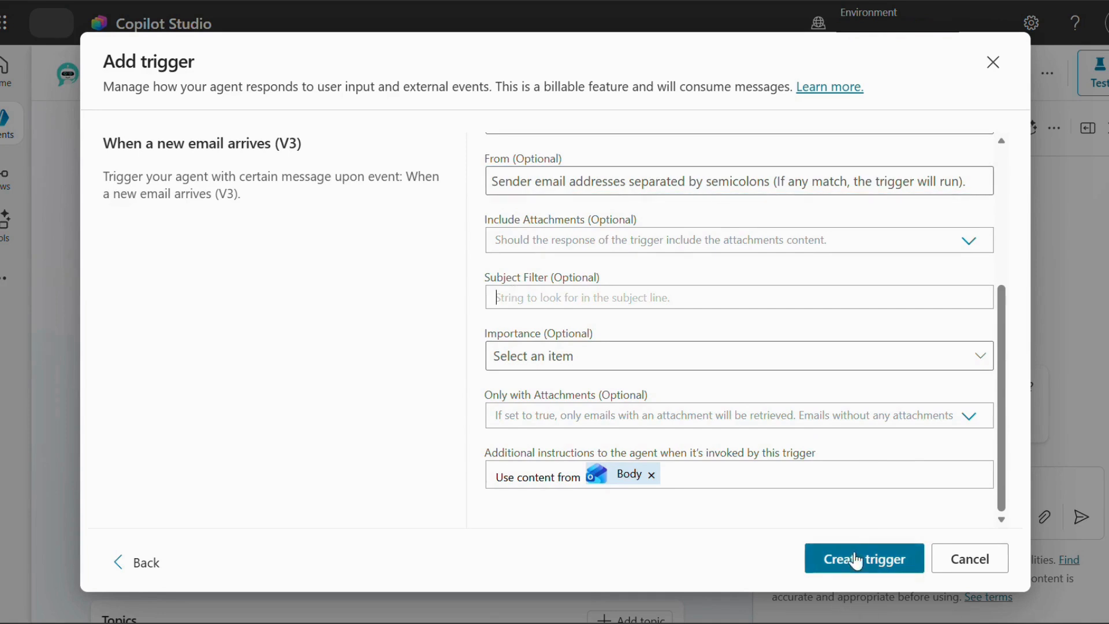
{"action": "left_click", "coordinate": [991, 63]}
Review the agent's triggers, connected agents and topics sections on its overview, then return to the instructions and knowledge sections
{"action": "scroll", "coordinate": [411, 349], "scroll_direction": "down", "scroll_amount": 8}
{"action": "scroll", "coordinate": [296, 408], "scroll_direction": "down", "scroll_amount": 10}
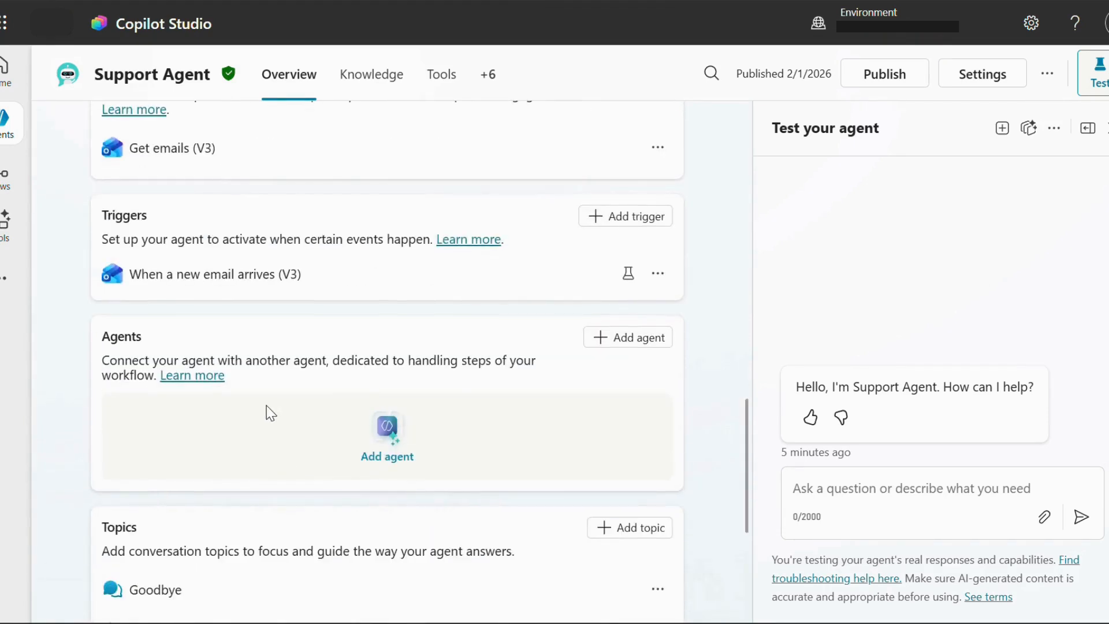
{"action": "scroll", "coordinate": [271, 412], "scroll_direction": "down", "scroll_amount": 2}
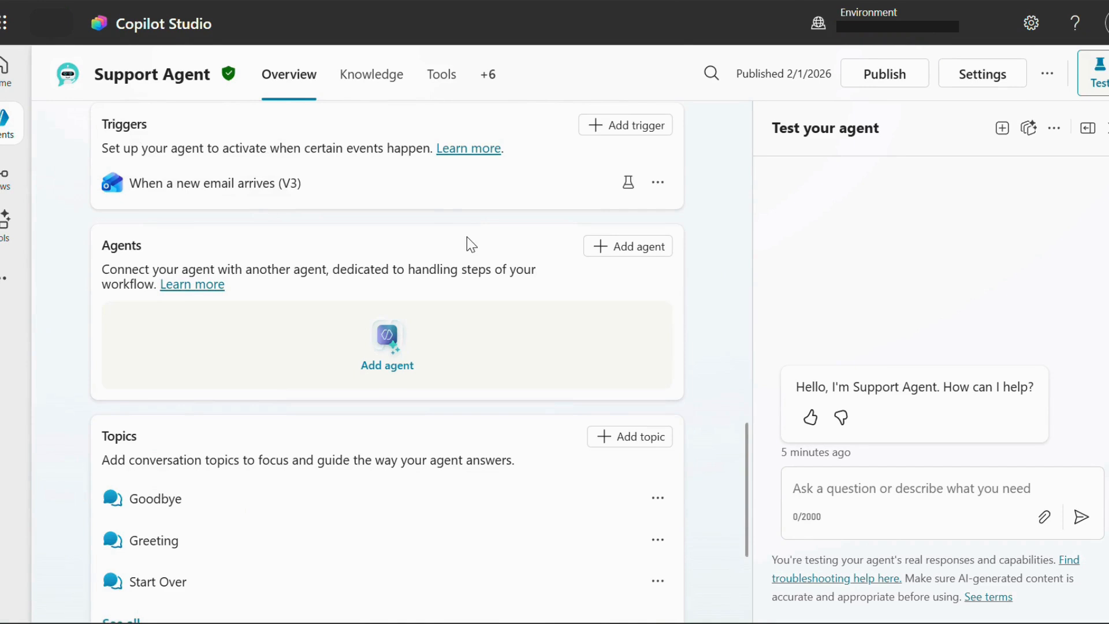
{"action": "scroll", "coordinate": [507, 328], "scroll_direction": "up", "scroll_amount": 12}
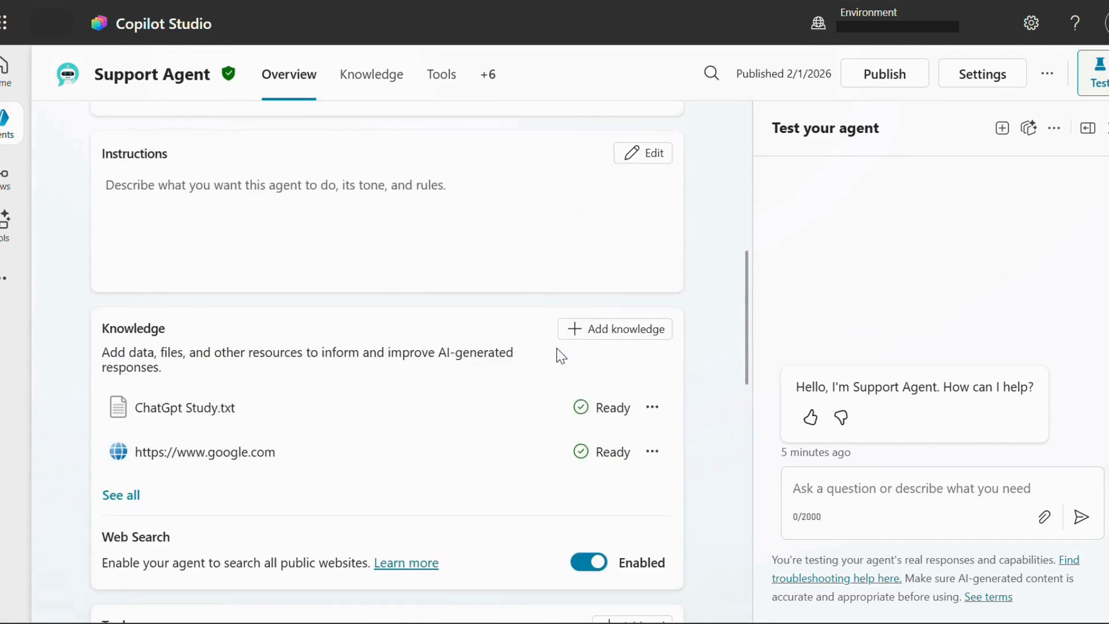
{"action": "scroll", "coordinate": [560, 355], "scroll_direction": "up", "scroll_amount": 2}
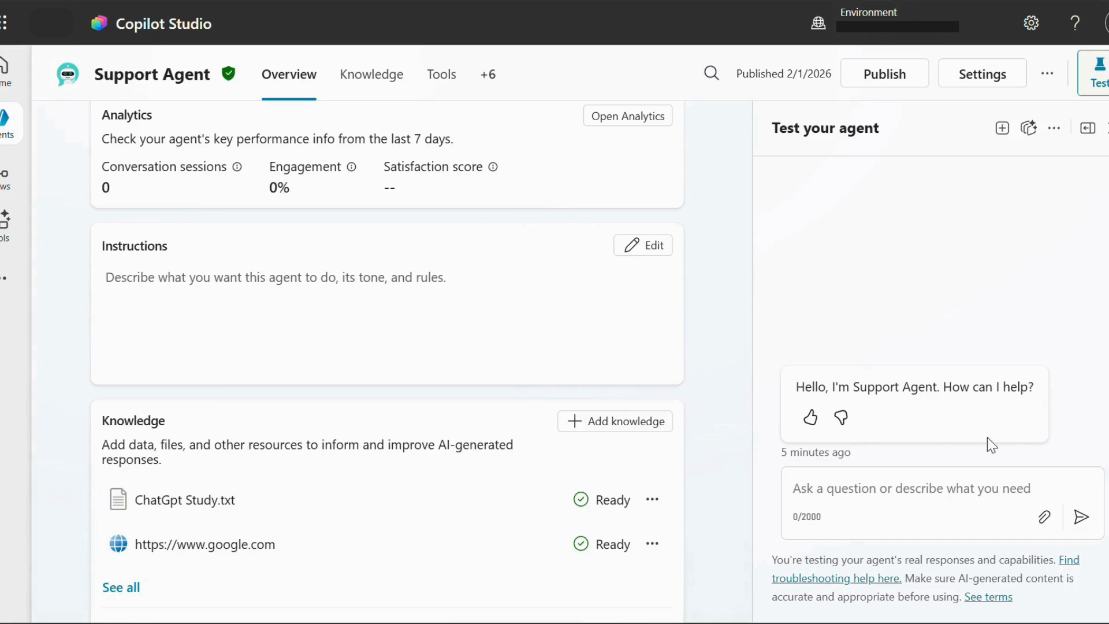
Test the agent by asking it "What is midjourney?"
{"action": "left_click", "coordinate": [807, 496]}
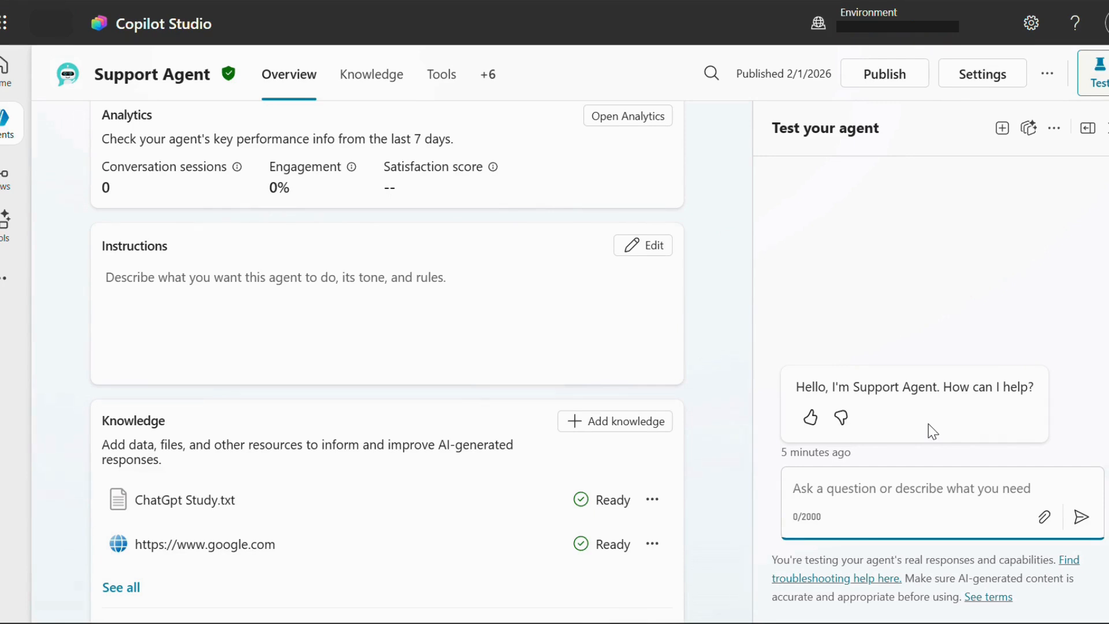
{"action": "type", "text": "What "}
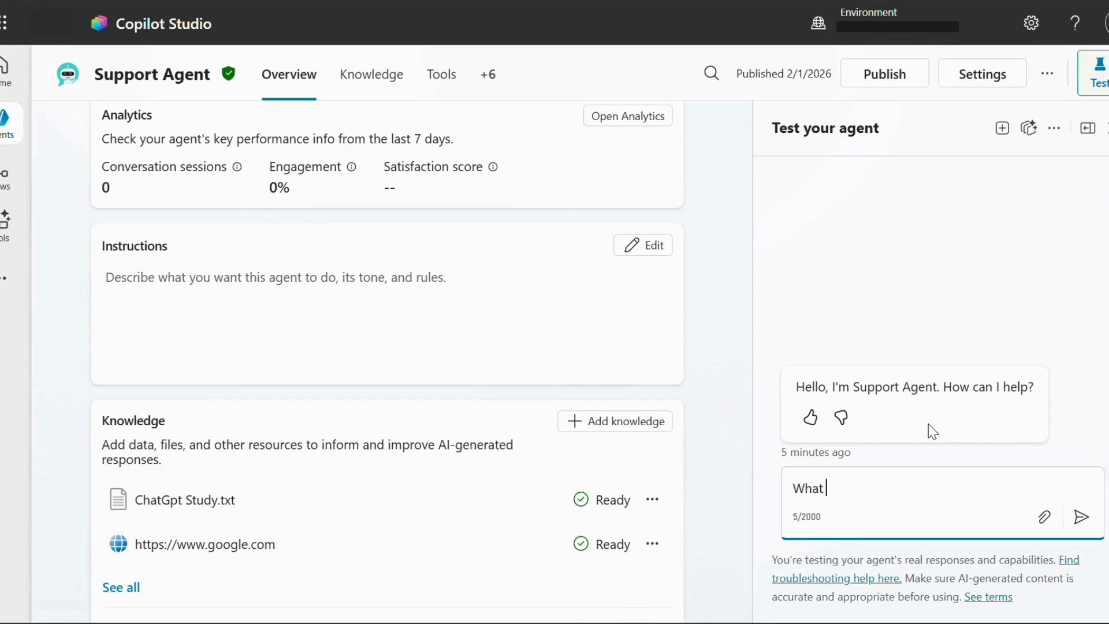
{"action": "type", "text": "is midj"}
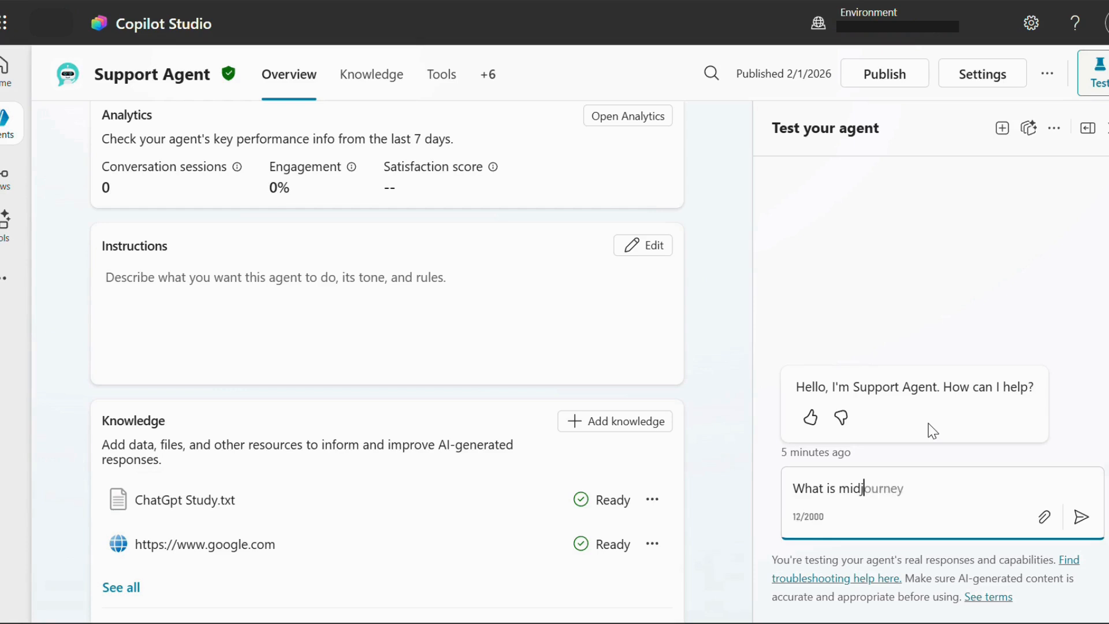
{"action": "type", "text": "ourney?"}
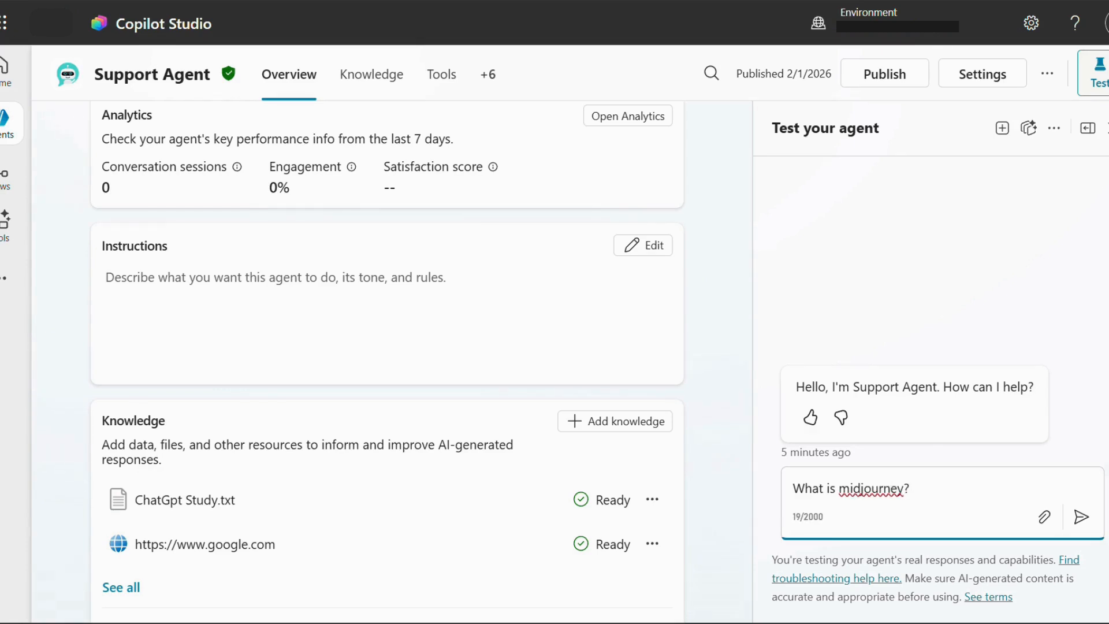
{"action": "left_click", "coordinate": [1081, 516]}
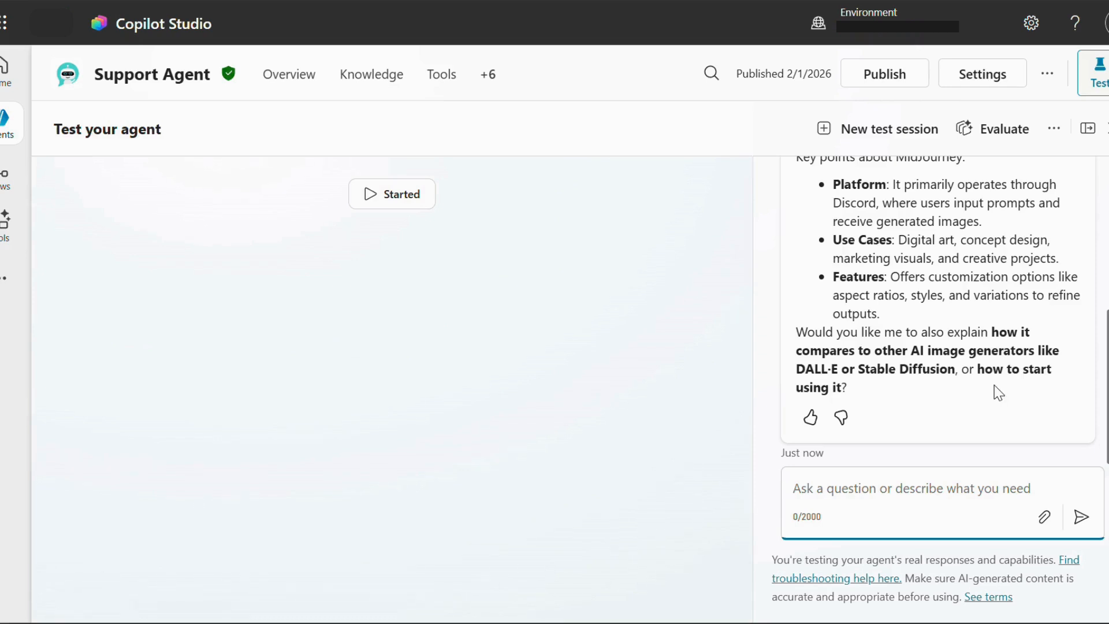
Close the agent test and publish the Support Agent with Force newest version enabled
{"action": "left_click", "coordinate": [1107, 92]}
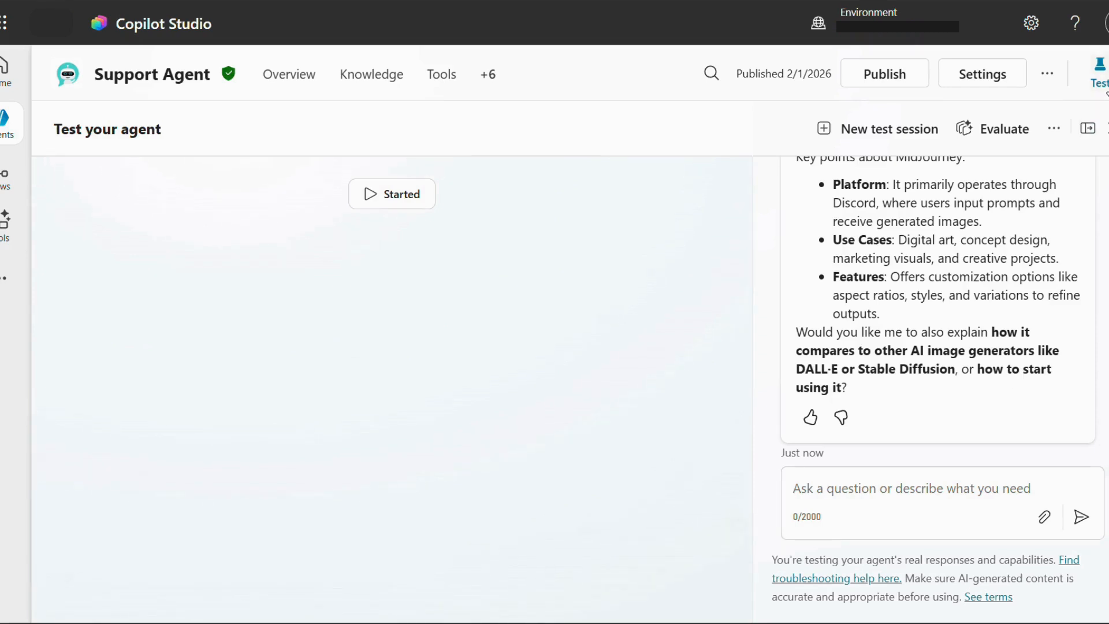
{"action": "scroll", "coordinate": [879, 299], "scroll_direction": "up", "scroll_amount": 8}
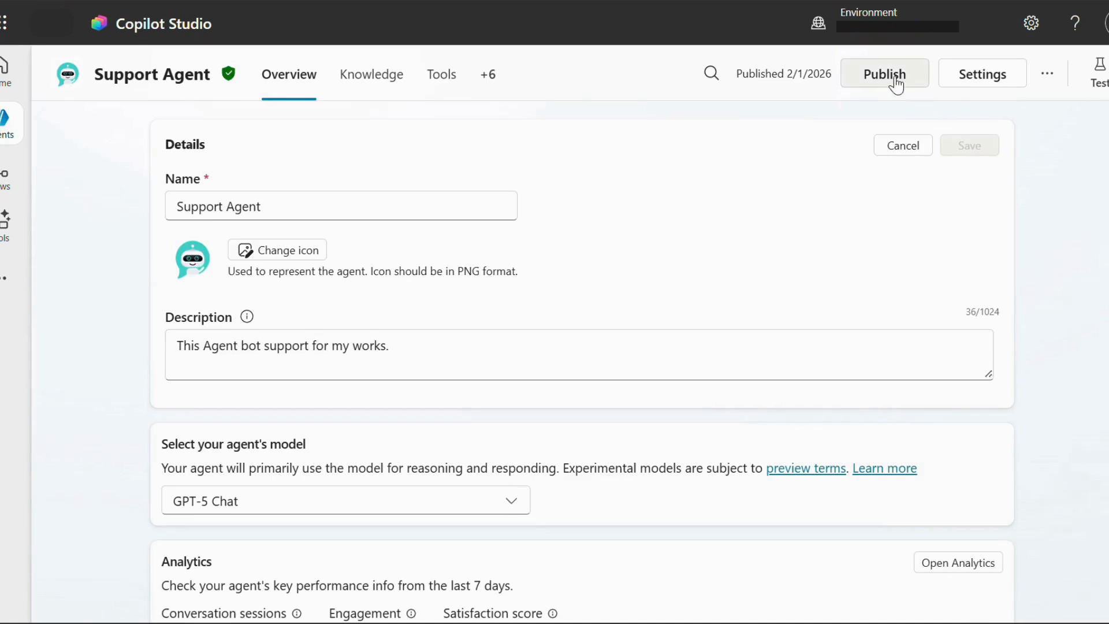
{"action": "left_click", "coordinate": [895, 78]}
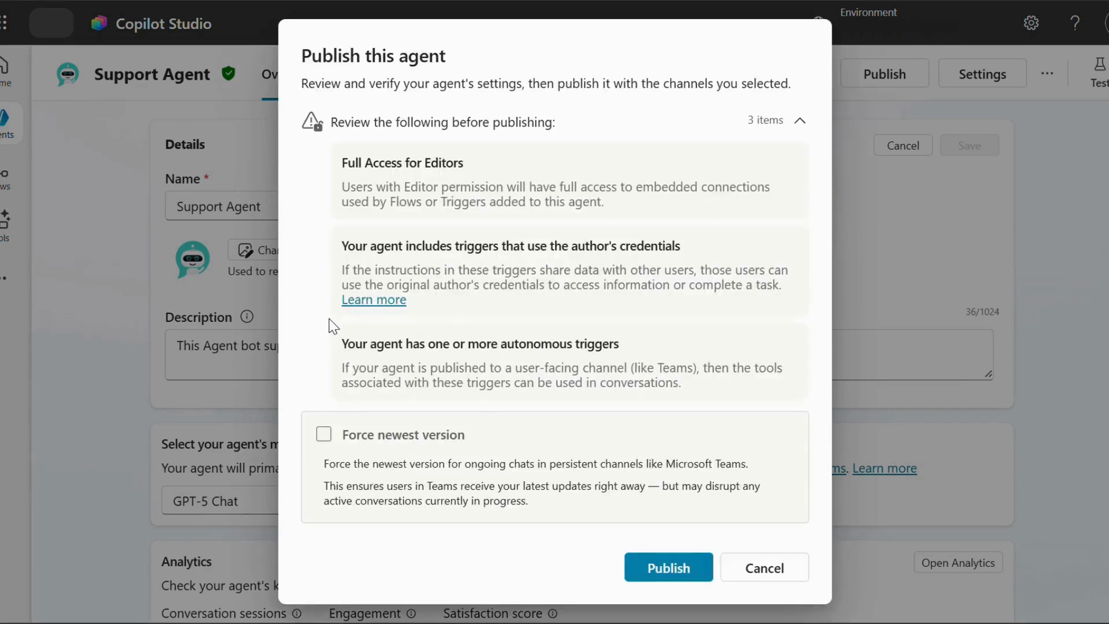
{"action": "left_click", "coordinate": [323, 433]}
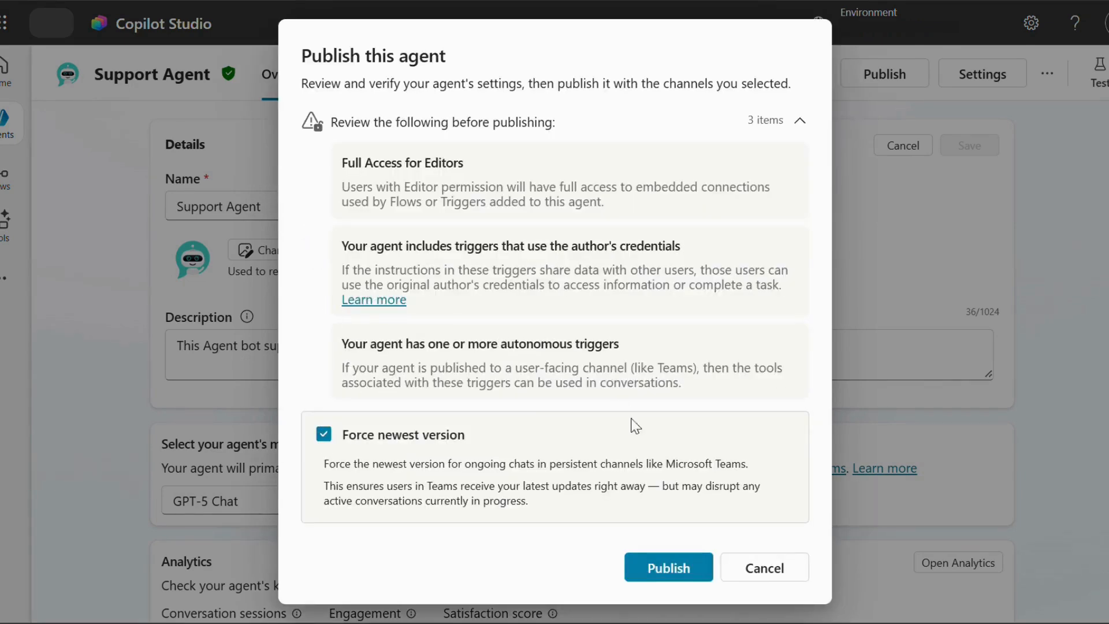
{"action": "left_click", "coordinate": [670, 567]}
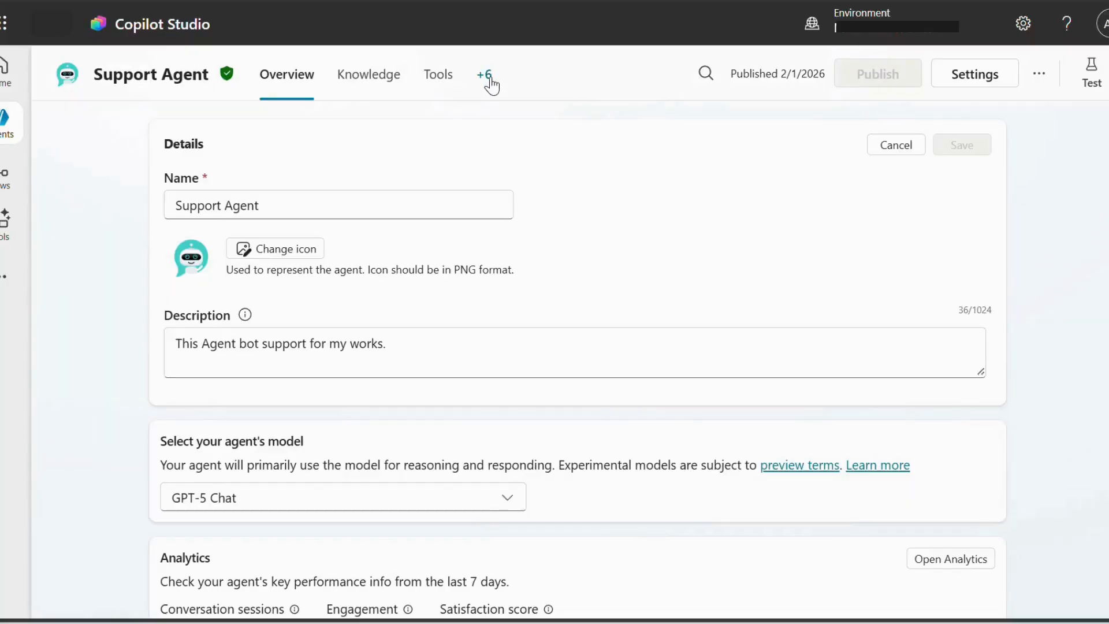
Open the agent's channels and review its publishing status and the available Microsoft and other channels
{"action": "left_click", "coordinate": [489, 78]}
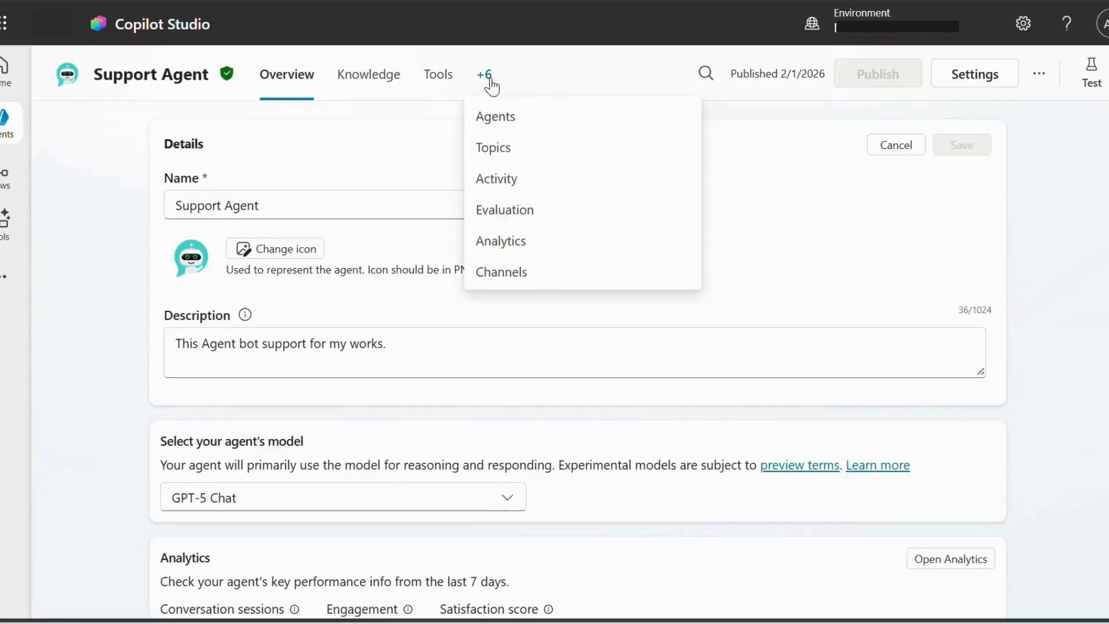
{"action": "left_click", "coordinate": [530, 280]}
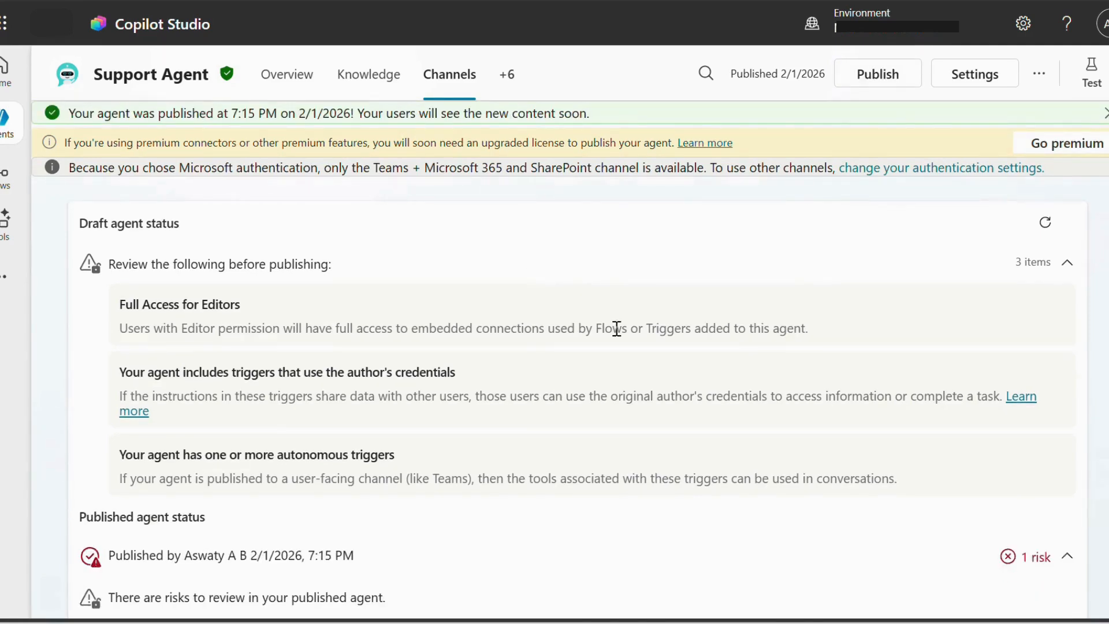
{"action": "scroll", "coordinate": [631, 345], "scroll_direction": "down", "scroll_amount": 3}
{"action": "scroll", "coordinate": [733, 520], "scroll_direction": "down", "scroll_amount": 3}
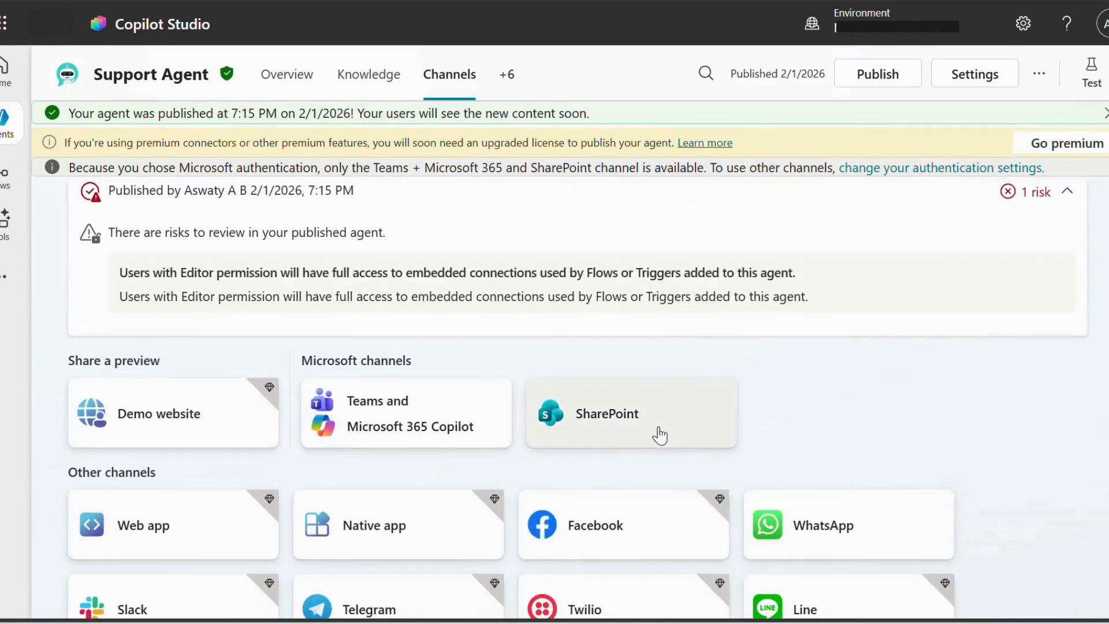
{"action": "scroll", "coordinate": [450, 345], "scroll_direction": "down", "scroll_amount": 2}
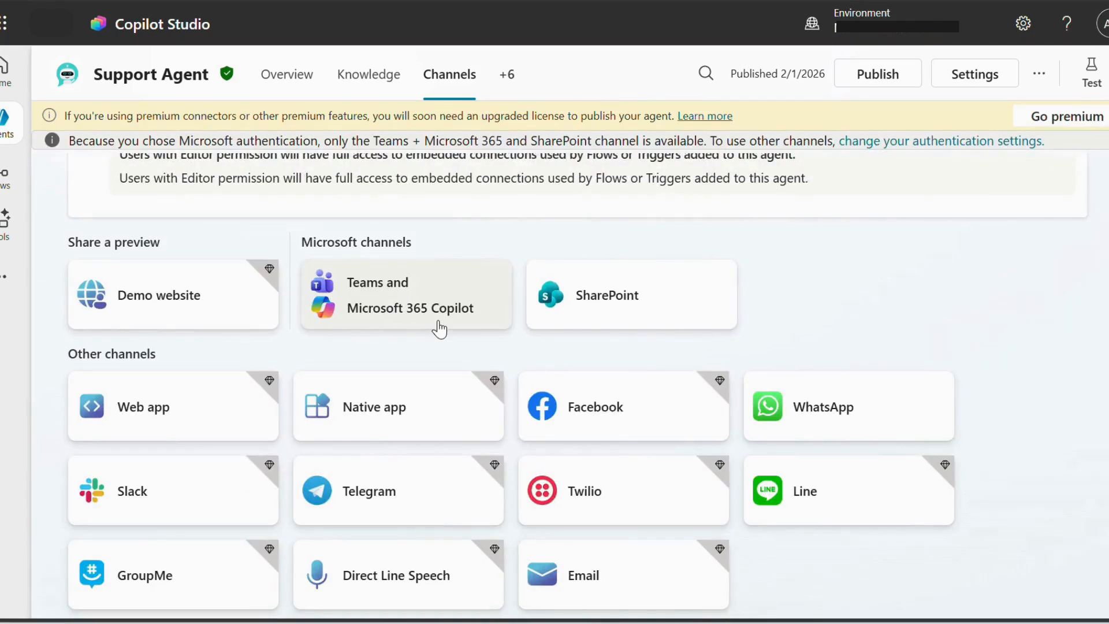
Open the Teams and Microsoft 365 Copilot channel, review the agent's details and save them as they are
{"action": "left_click", "coordinate": [439, 329]}
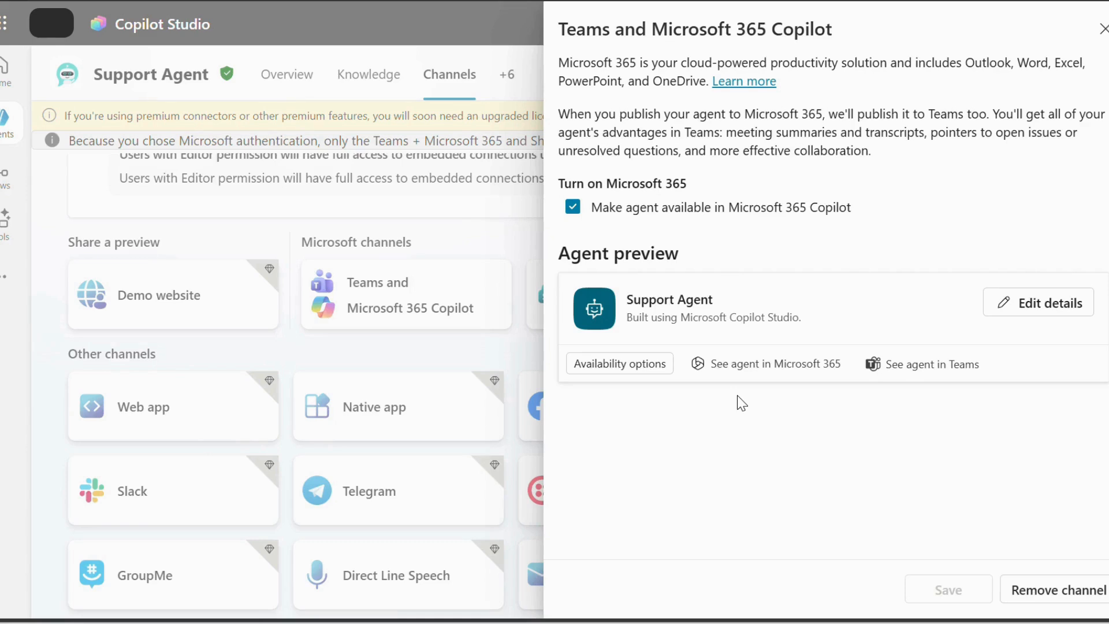
{"action": "left_click", "coordinate": [1031, 303]}
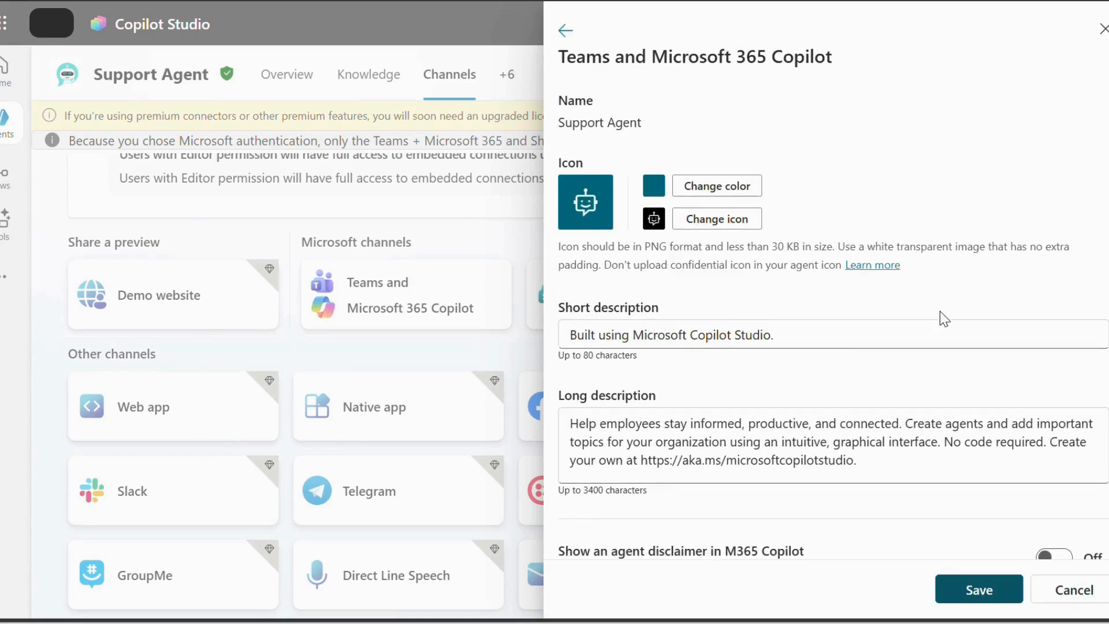
{"action": "scroll", "coordinate": [940, 315], "scroll_direction": "down", "scroll_amount": 5}
{"action": "left_click", "coordinate": [959, 584]}
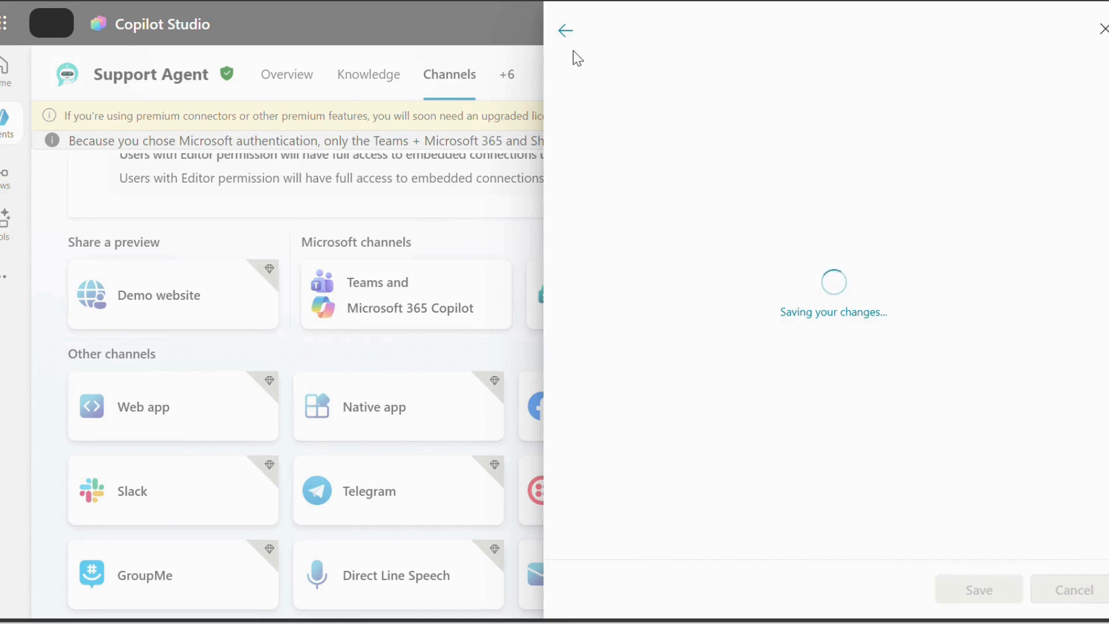
{"action": "left_click", "coordinate": [564, 32]}
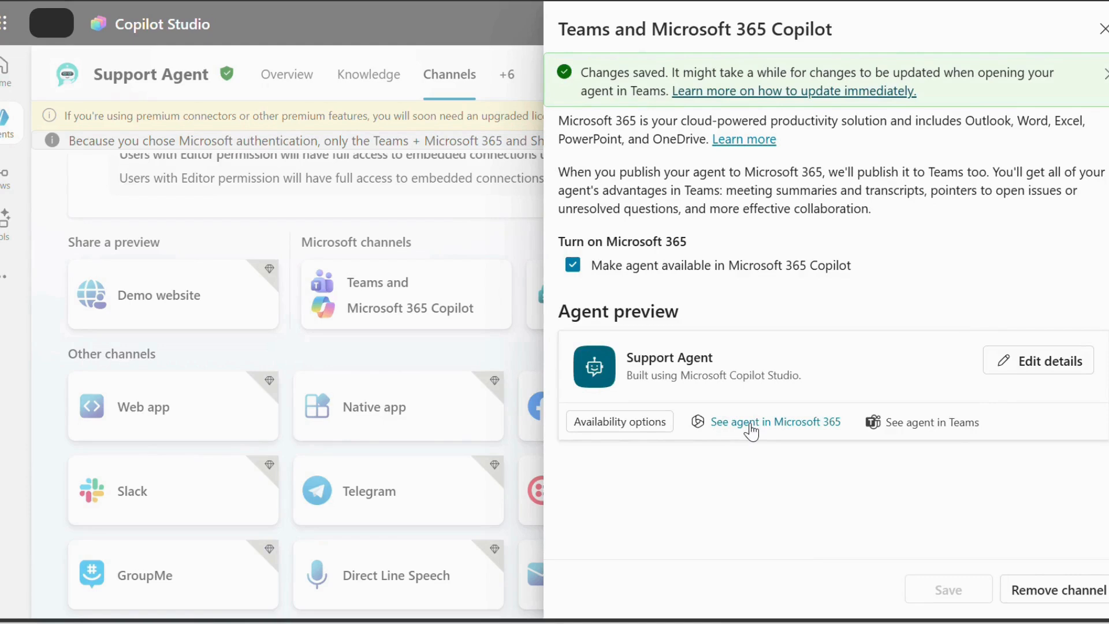
Open the Support Agent in the Microsoft Teams app, always allowing teams.microsoft.com to open such links, and add the agent
{"action": "left_click", "coordinate": [914, 423]}
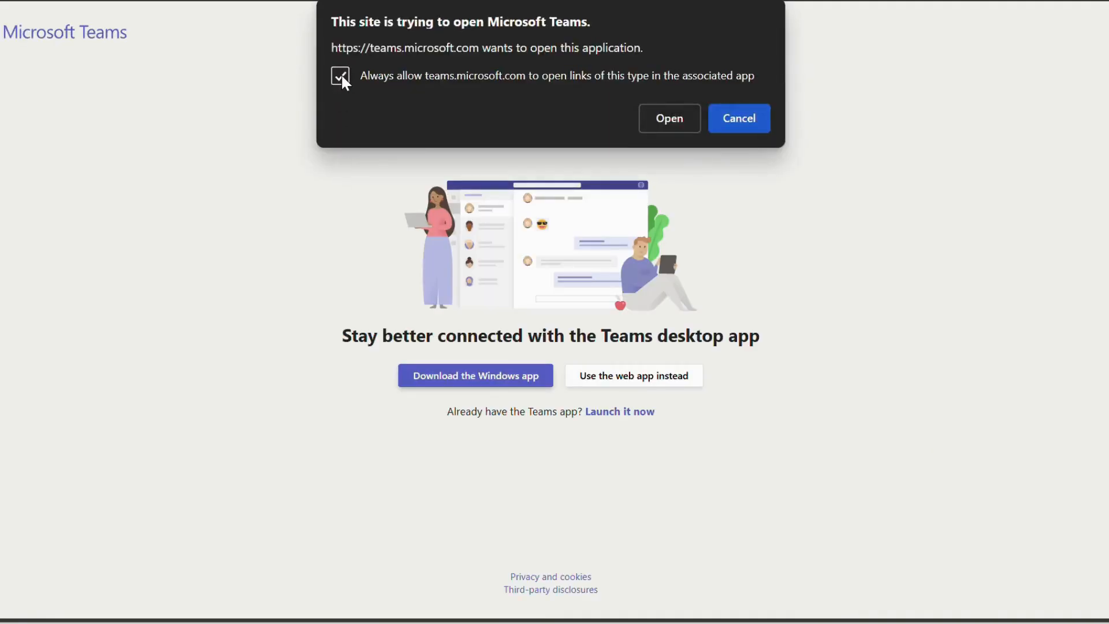
{"action": "left_click", "coordinate": [670, 117]}
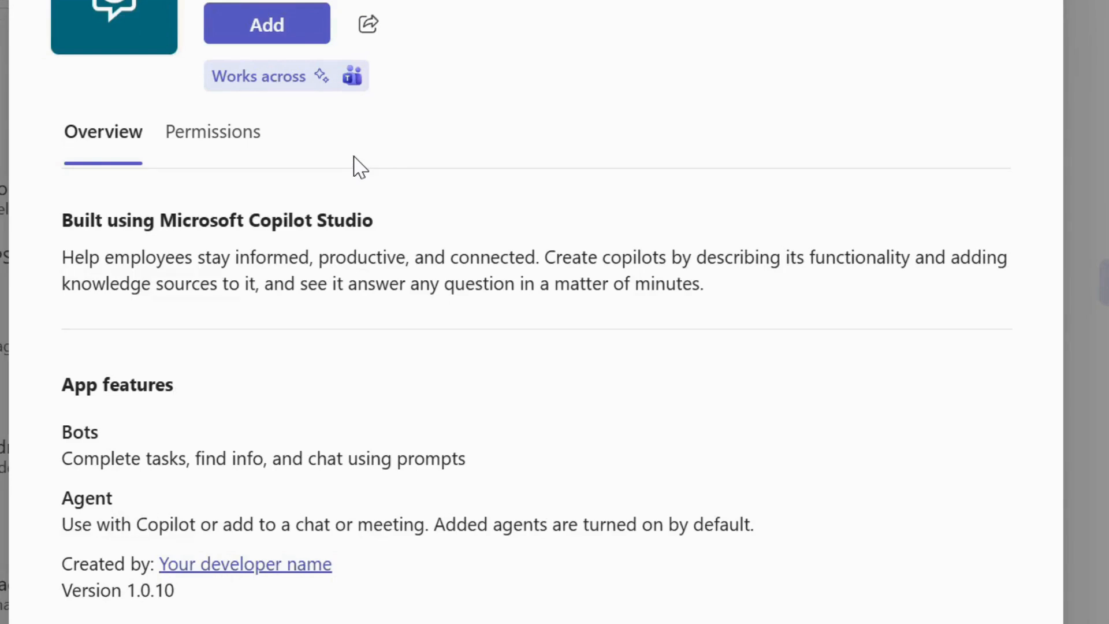
{"action": "left_click", "coordinate": [272, 34]}
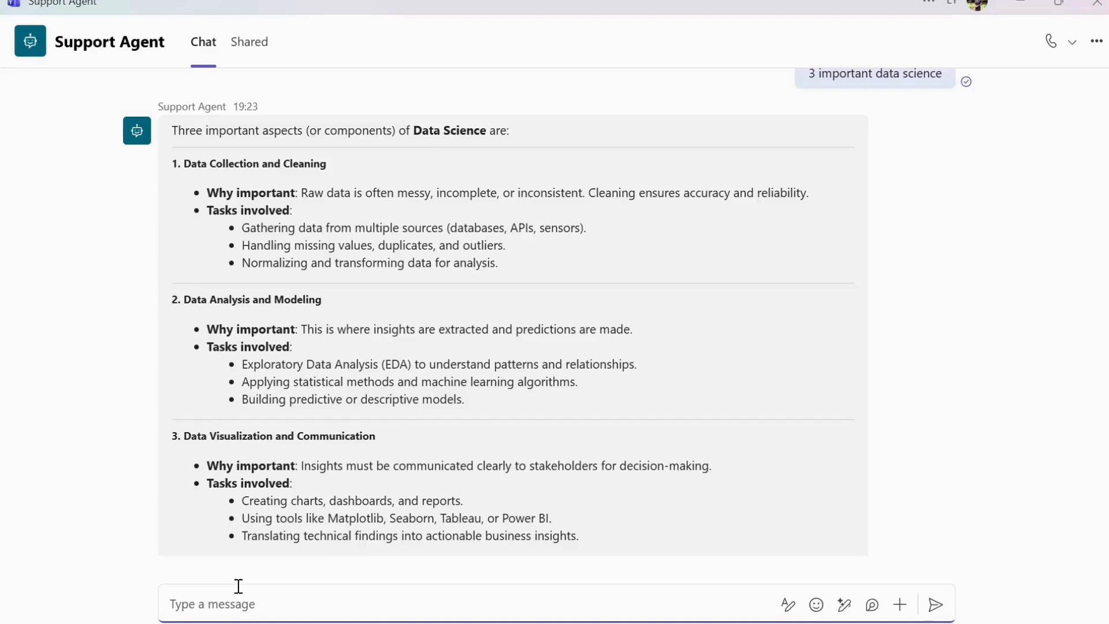
Ask the Support Agent "Sujjest process of checking Python code for errors and potential problems" and review its reply and the earlier answers
{"action": "type", "text": "Sujjest process of checking Python code for errors and potential problems"}
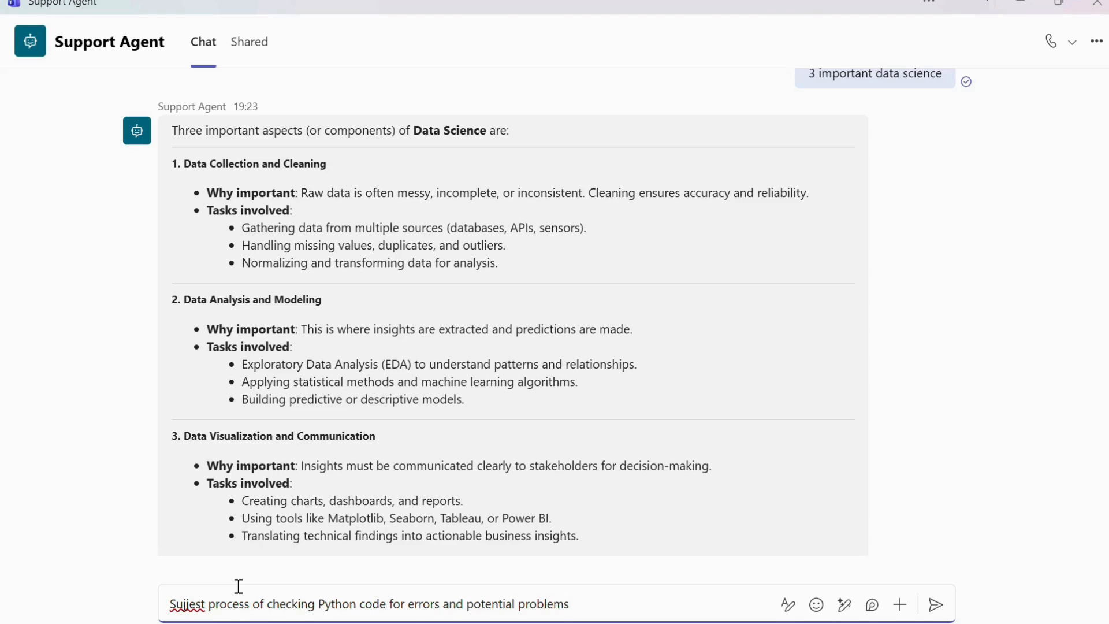
{"action": "left_click", "coordinate": [934, 604]}
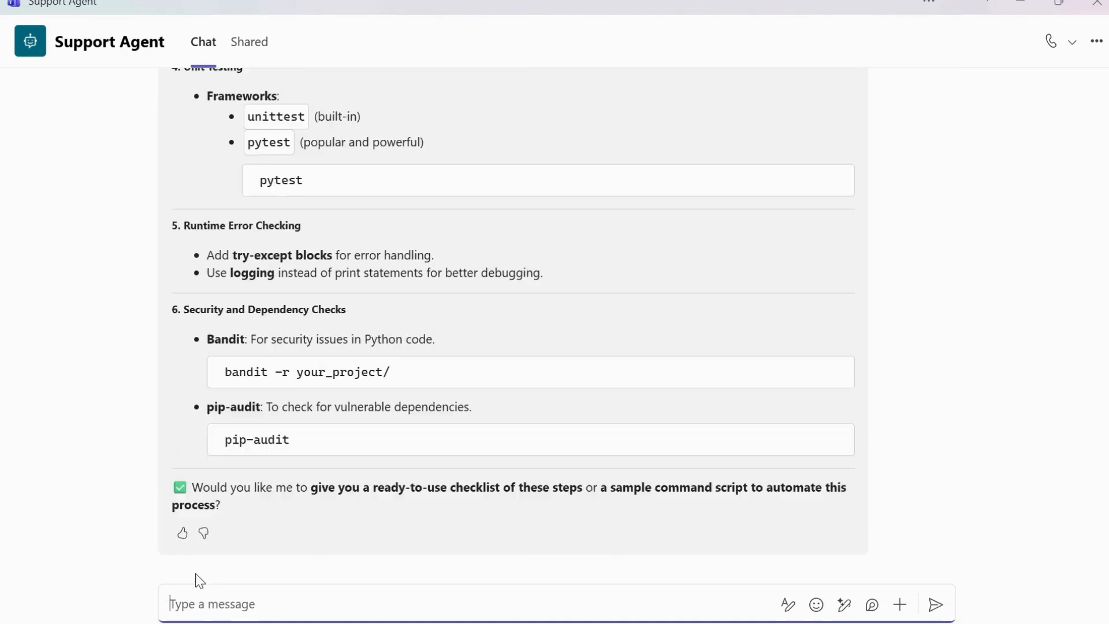
{"action": "scroll", "coordinate": [543, 520], "scroll_direction": "up", "scroll_amount": 9}
{"action": "scroll", "coordinate": [543, 518], "scroll_direction": "up", "scroll_amount": 3}
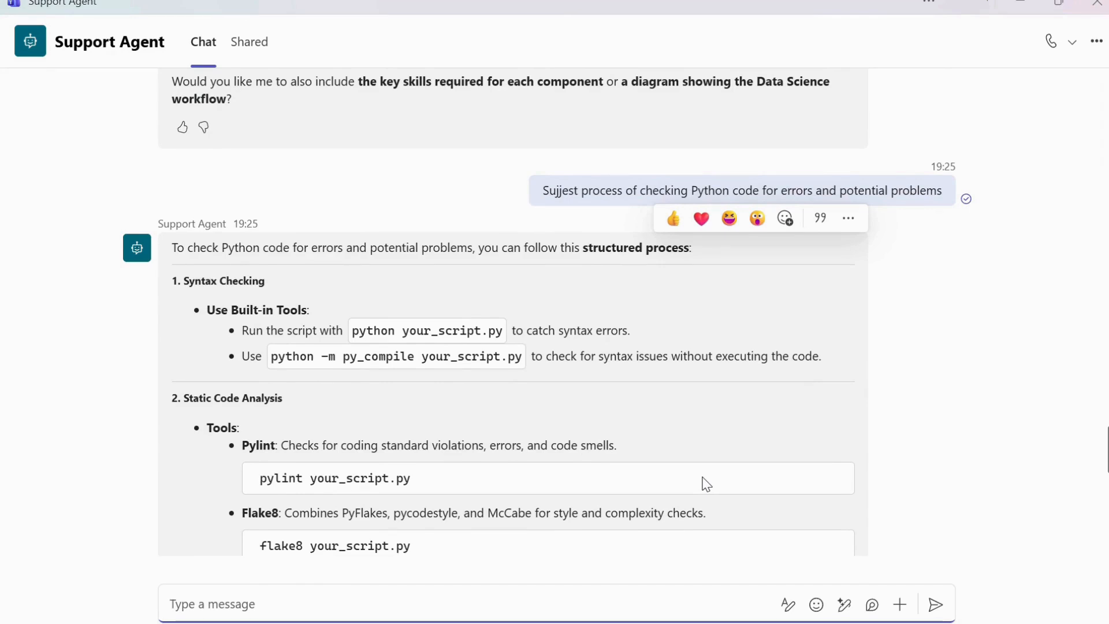
{"action": "scroll", "coordinate": [706, 484], "scroll_direction": "down", "scroll_amount": 12}
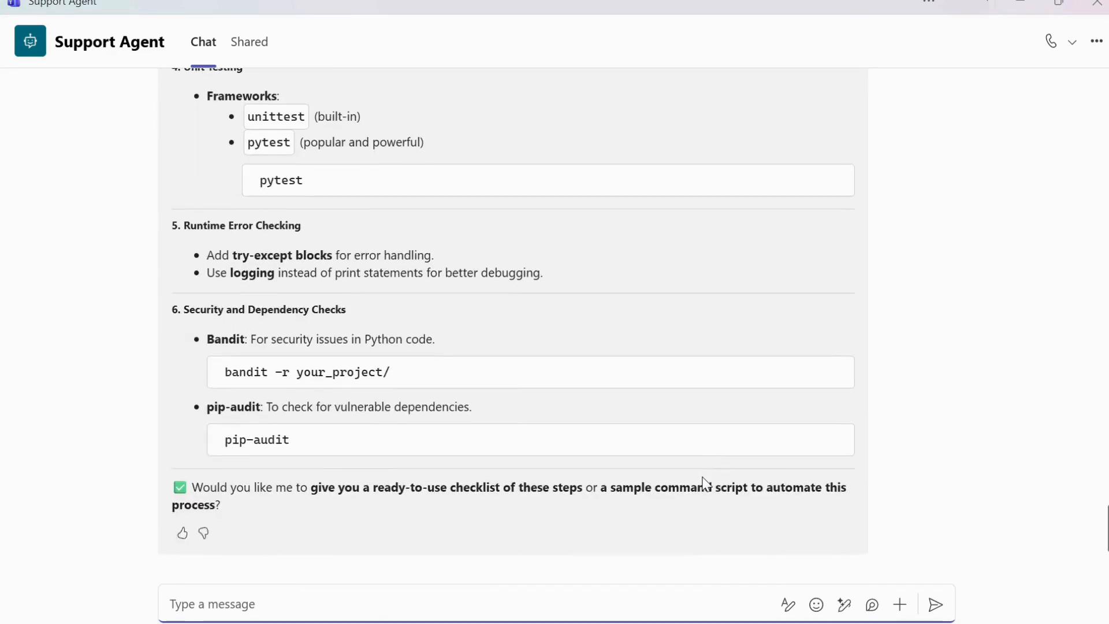
{"action": "scroll", "coordinate": [706, 484], "scroll_direction": "up", "scroll_amount": 15}
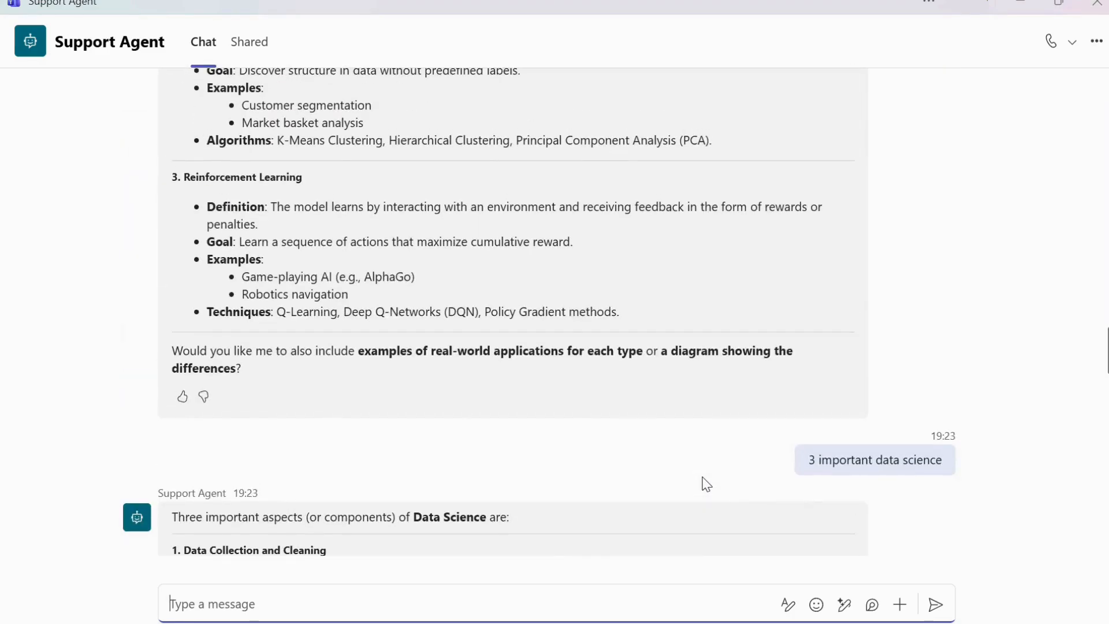
{"action": "scroll", "coordinate": [705, 484], "scroll_direction": "up", "scroll_amount": 5}
{"action": "scroll", "coordinate": [705, 484], "scroll_direction": "down", "scroll_amount": 12}
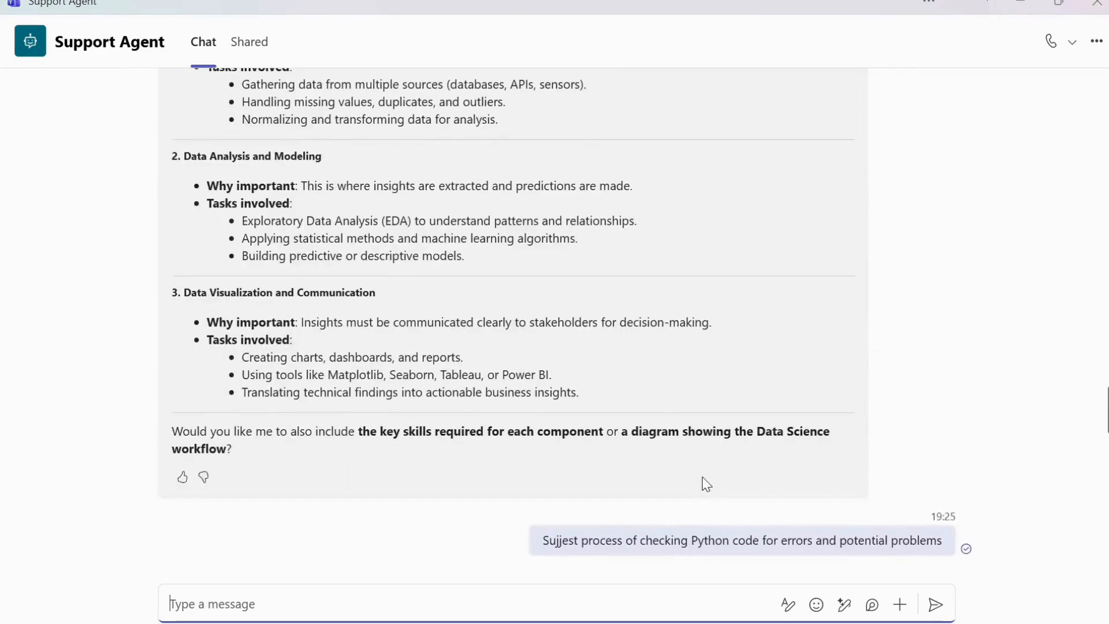
{"action": "scroll", "coordinate": [706, 484], "scroll_direction": "down", "scroll_amount": 10}
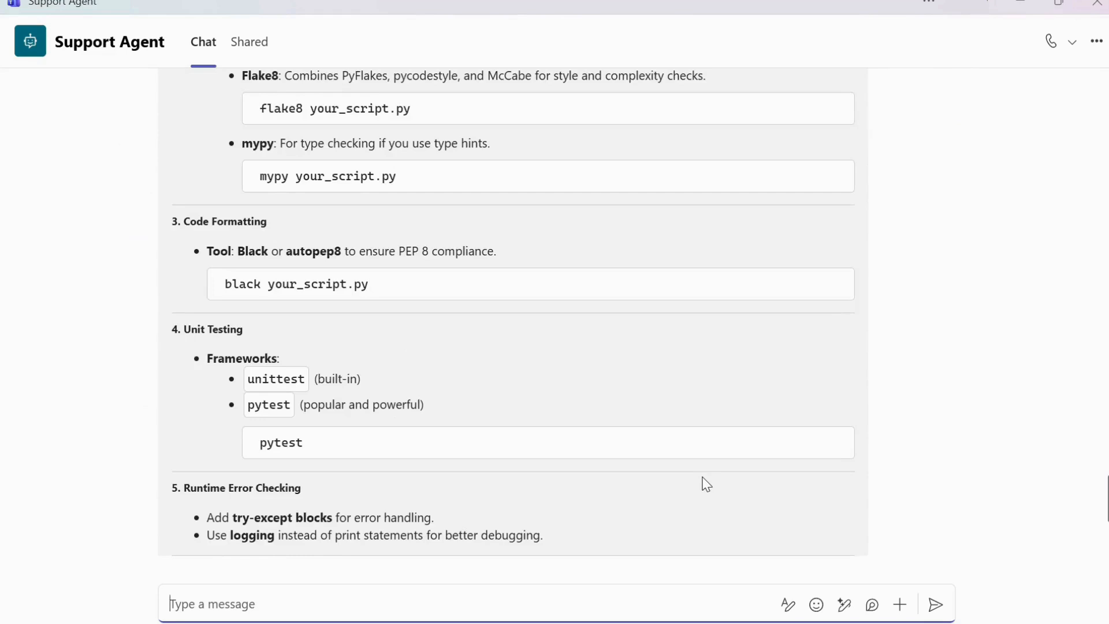